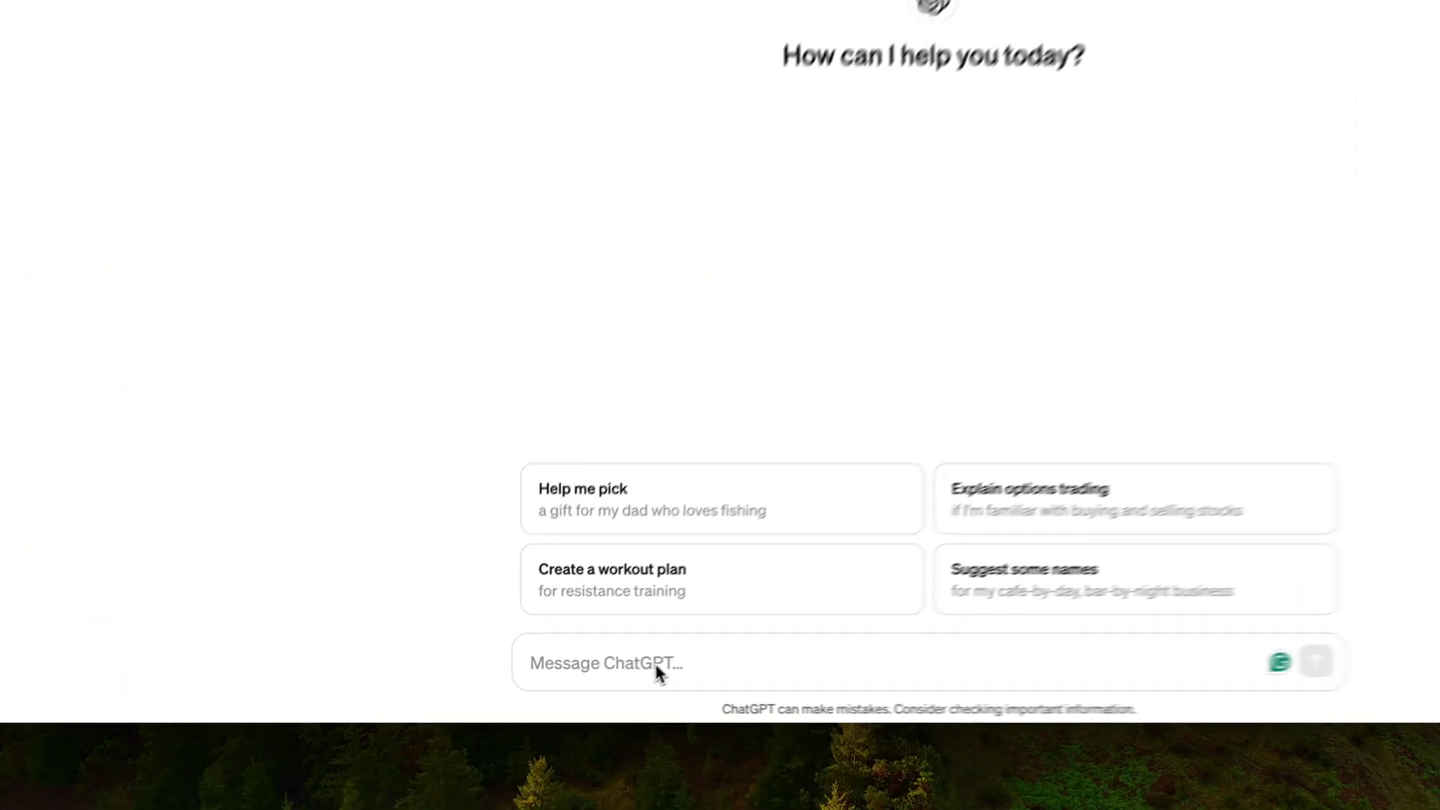
Submit the couch-article prompt to ChatGPT so it writes the article.
type("W")
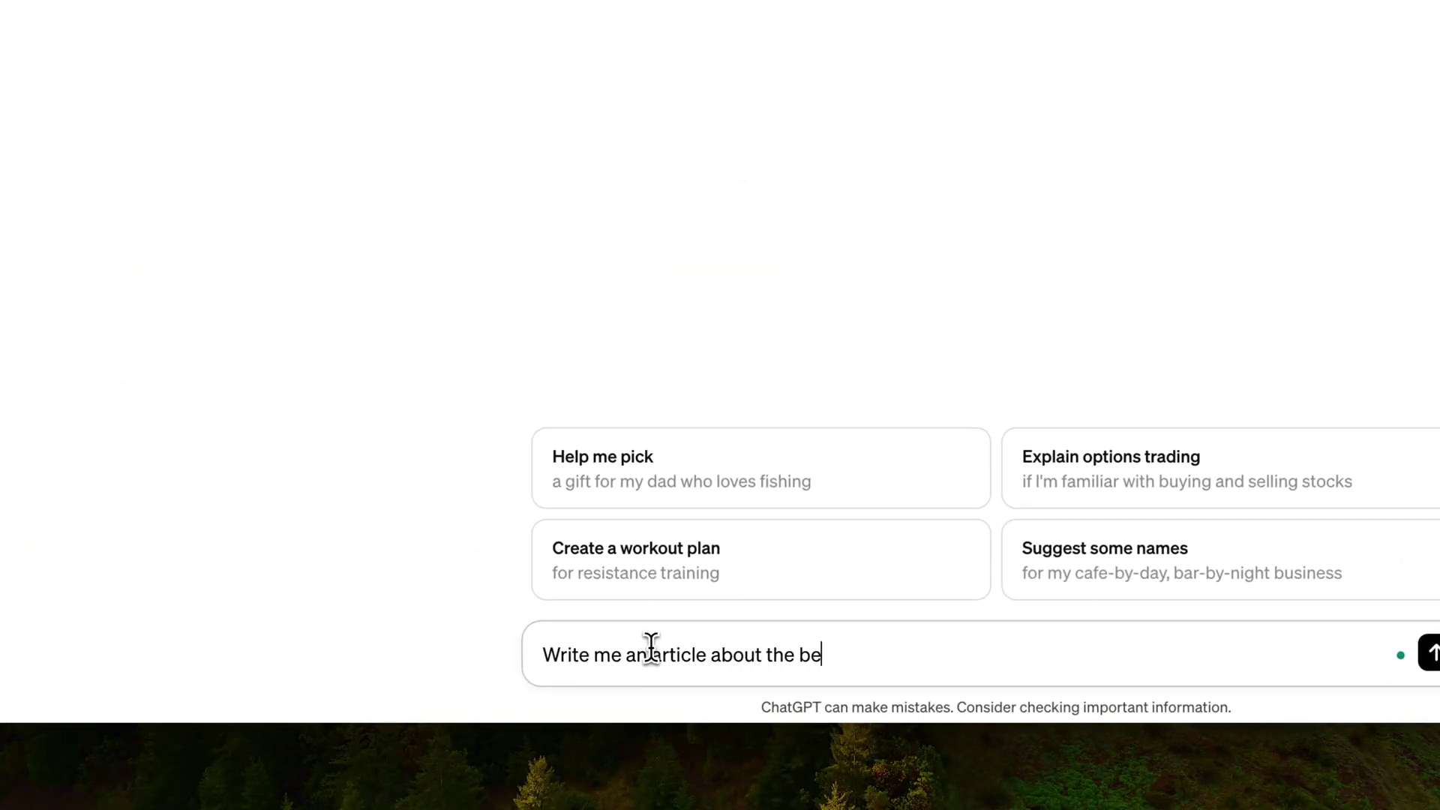
key("Return")
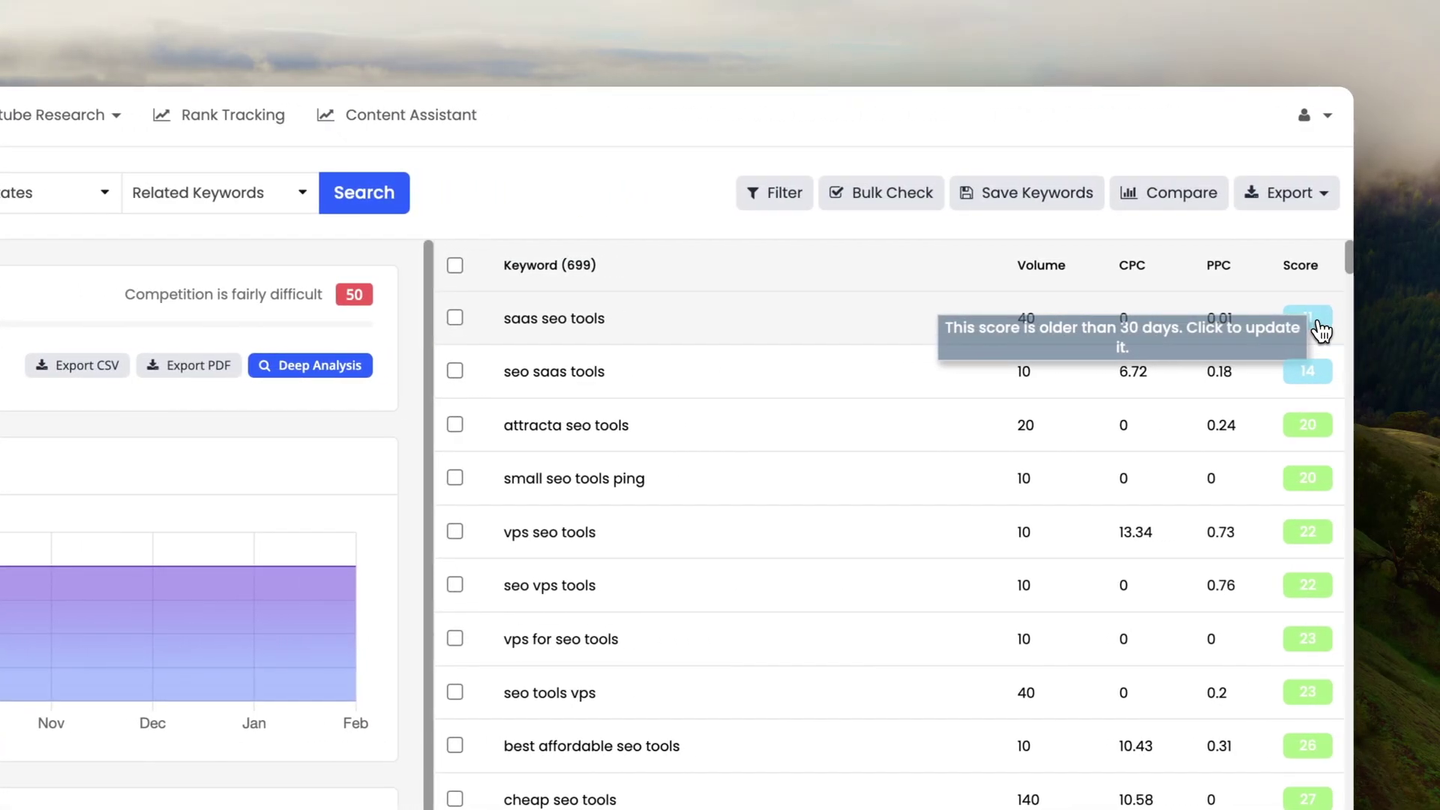
Refresh the outdated Score for the 'saas seo tools' keyword row.
left_click(1308, 321)
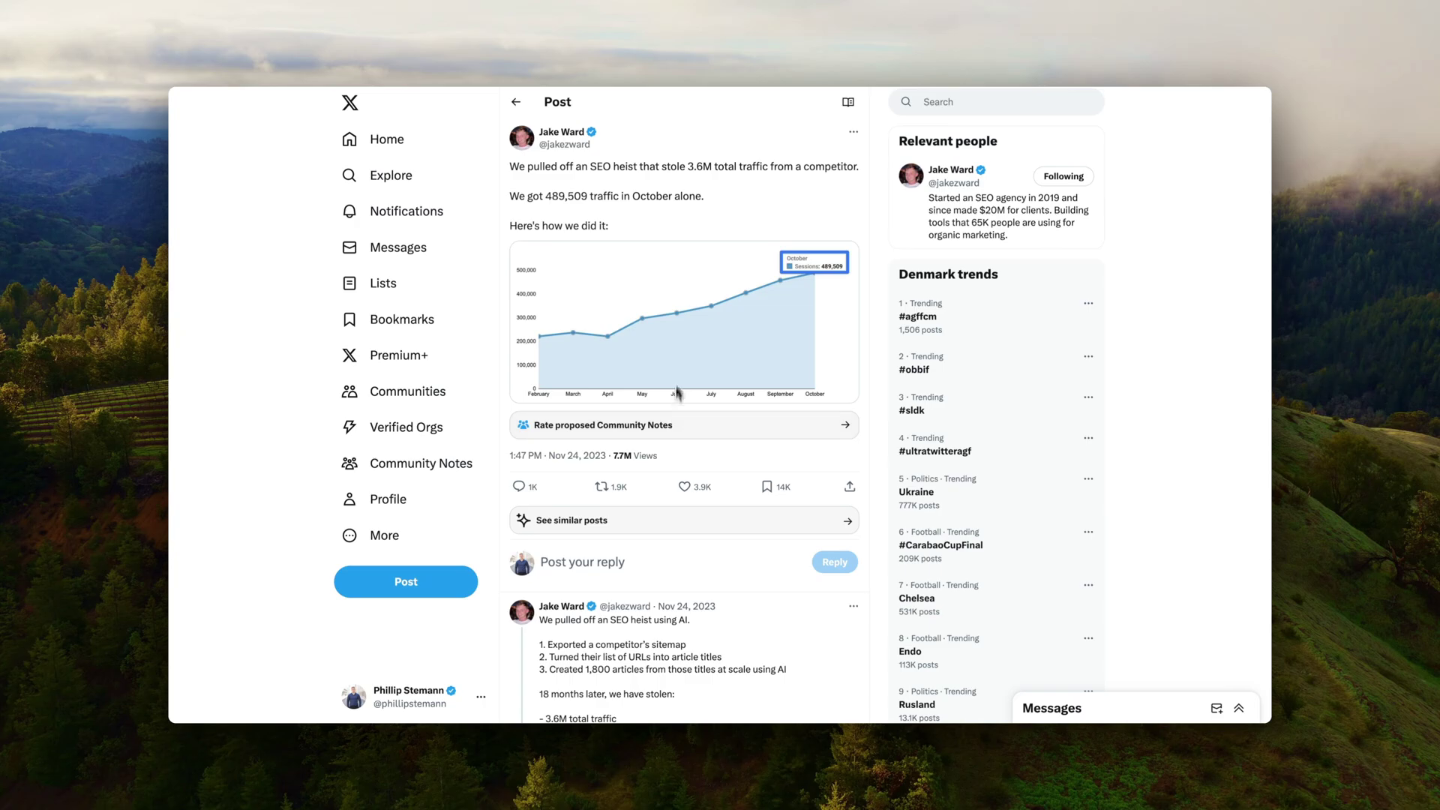
Scroll down the SEO heist thread to the '1. Find a competitor' post.
scroll(677, 391, "down", 2)
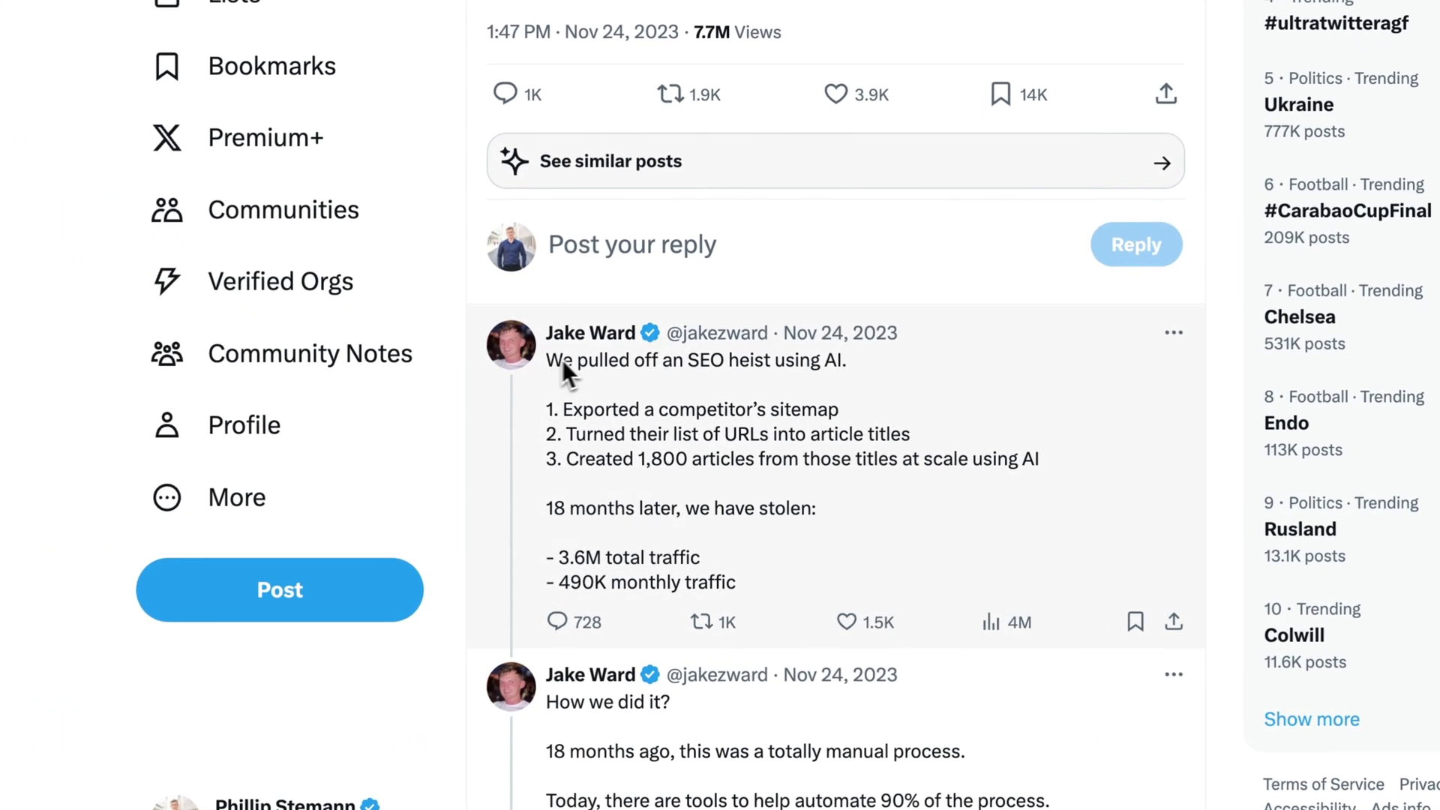
scroll(799, 367, "down", 4)
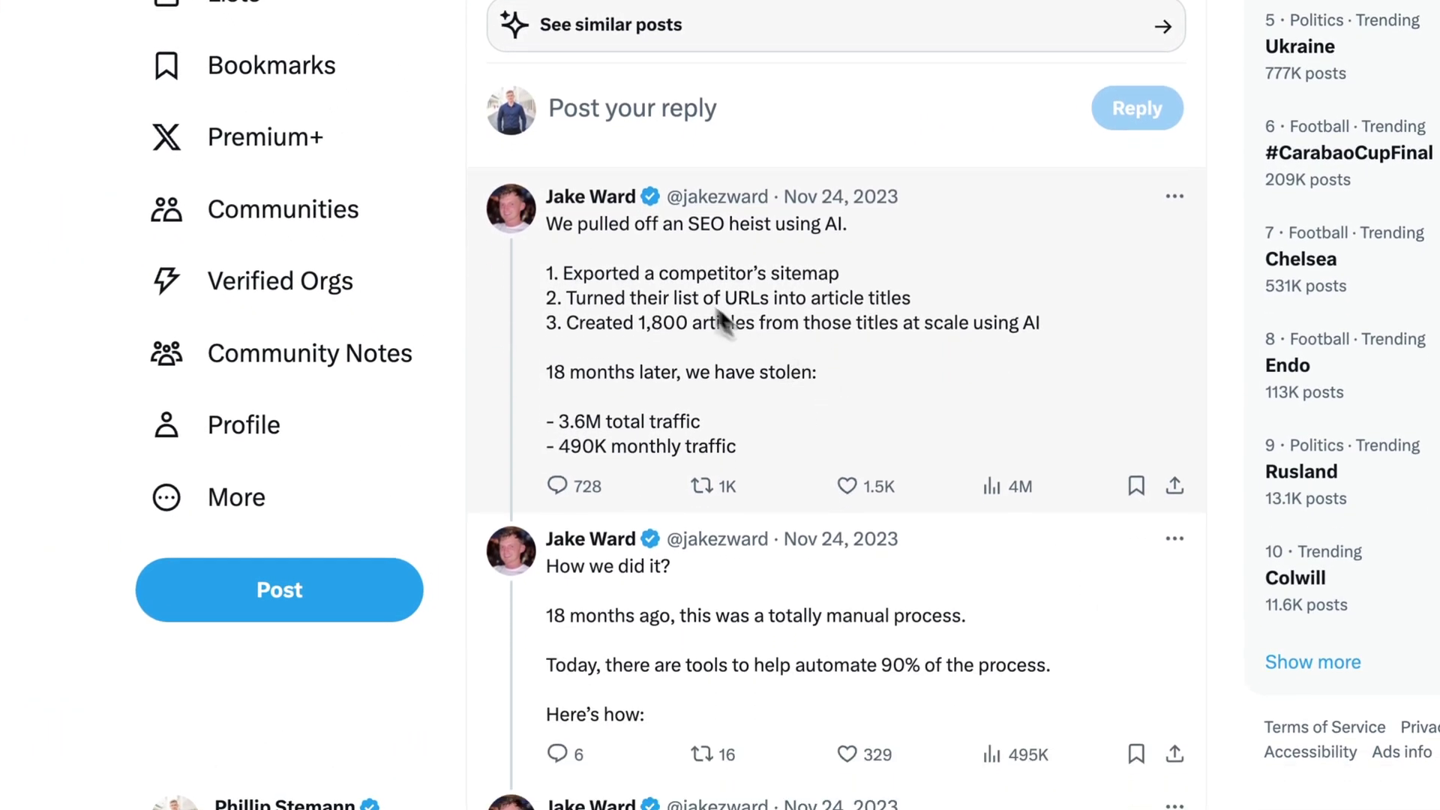
scroll(608, 501, "down", 8)
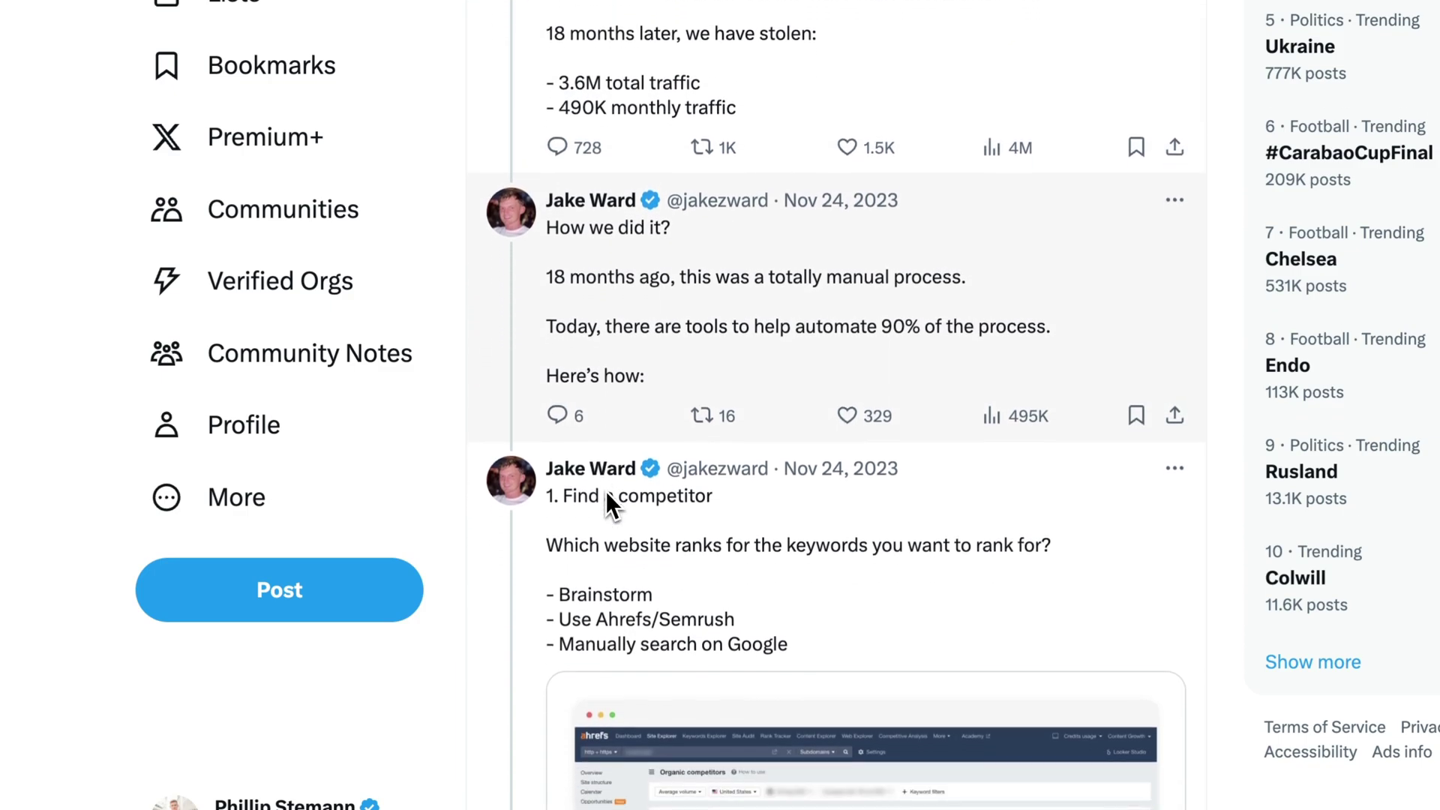
scroll(605, 490, "down", 3)
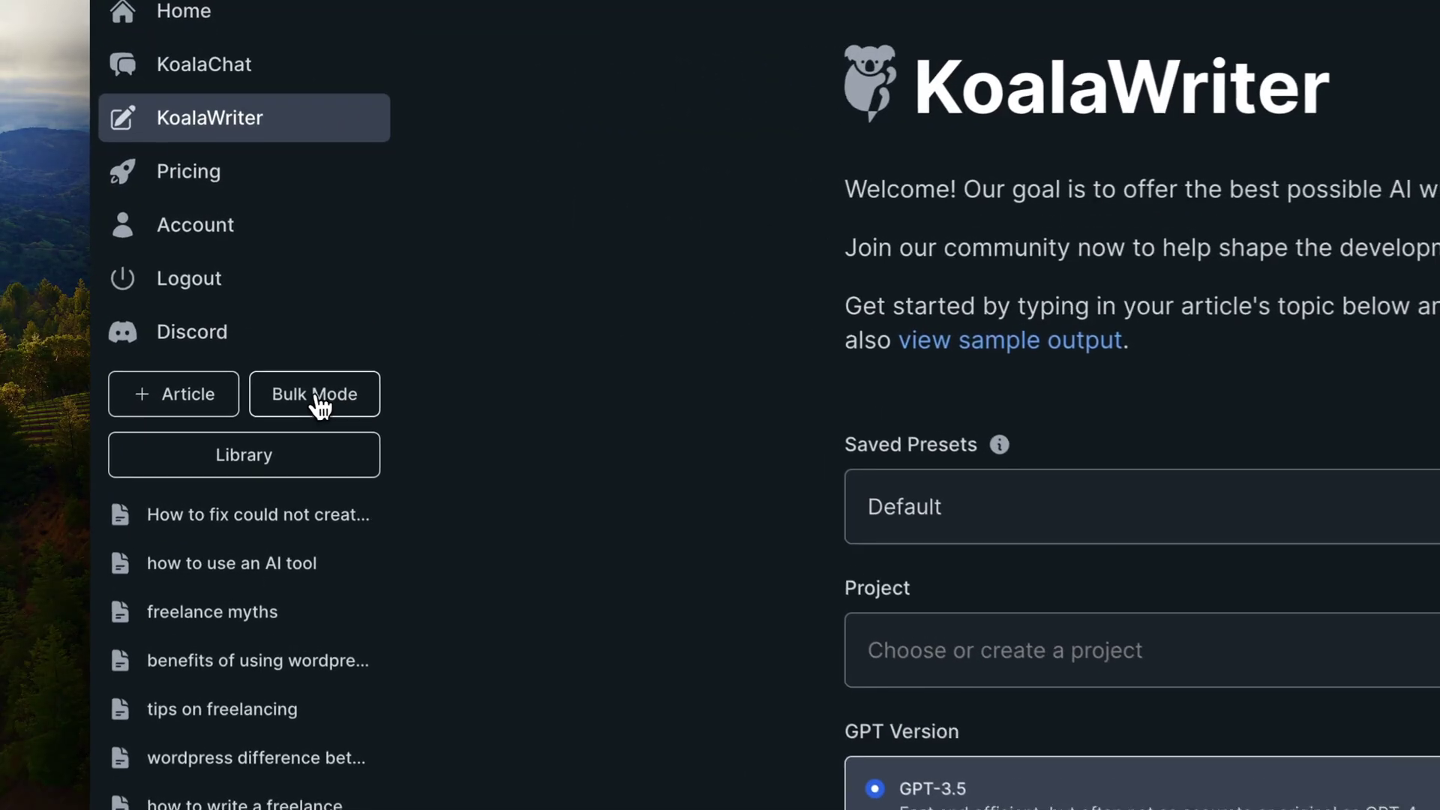
Switch to Bulk Mode and paste ten couch and sofa keywords into Target Keyword.
left_click(282, 296)
scroll(848, 405, "down", 10)
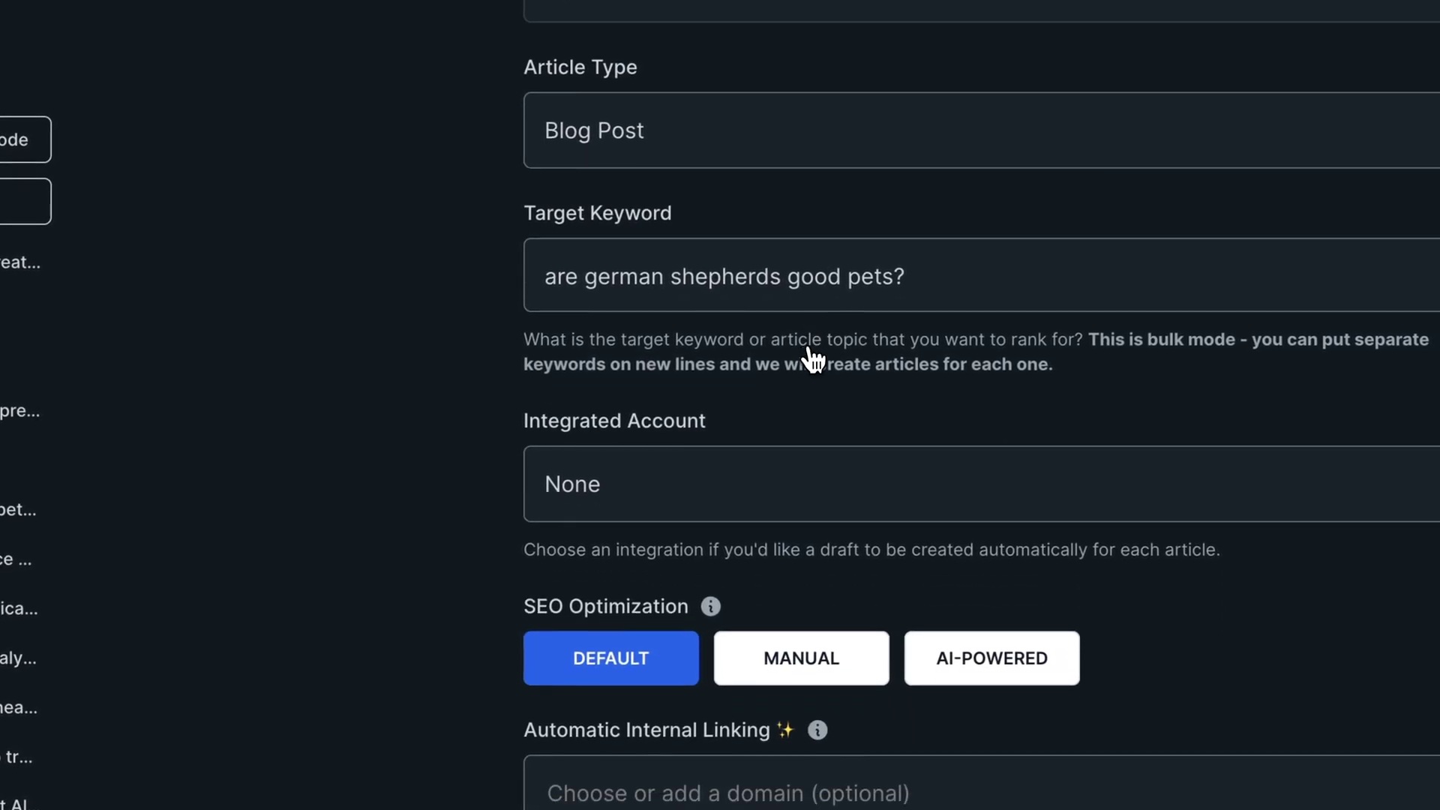
left_click(789, 251)
type("Couch shopping Sofa purchase Furniture selection Living room seating Comfortable couches Sofa styles Couch dimensions Upholstered sofas Couch materials Sofa budget")
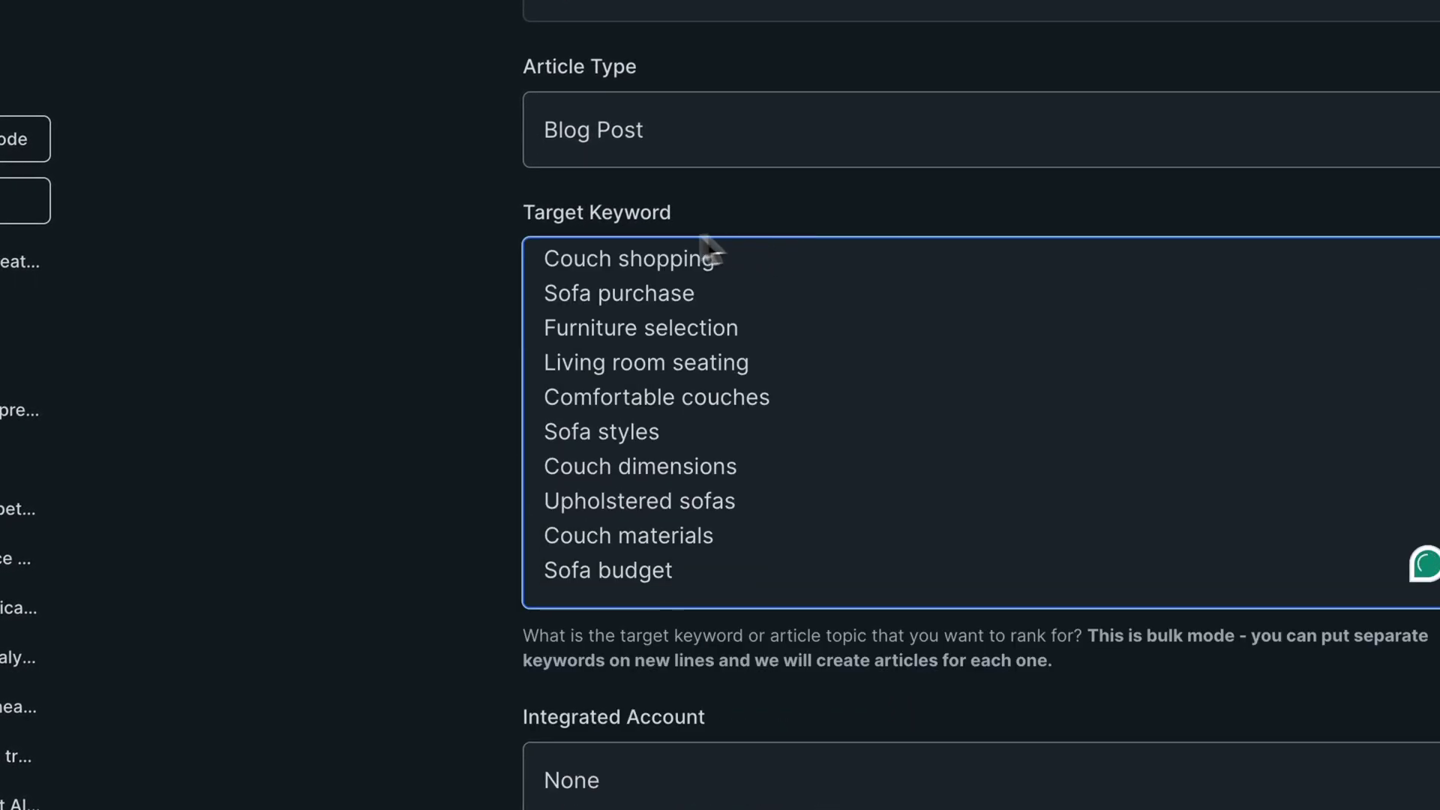
scroll(633, 468, "down", 10)
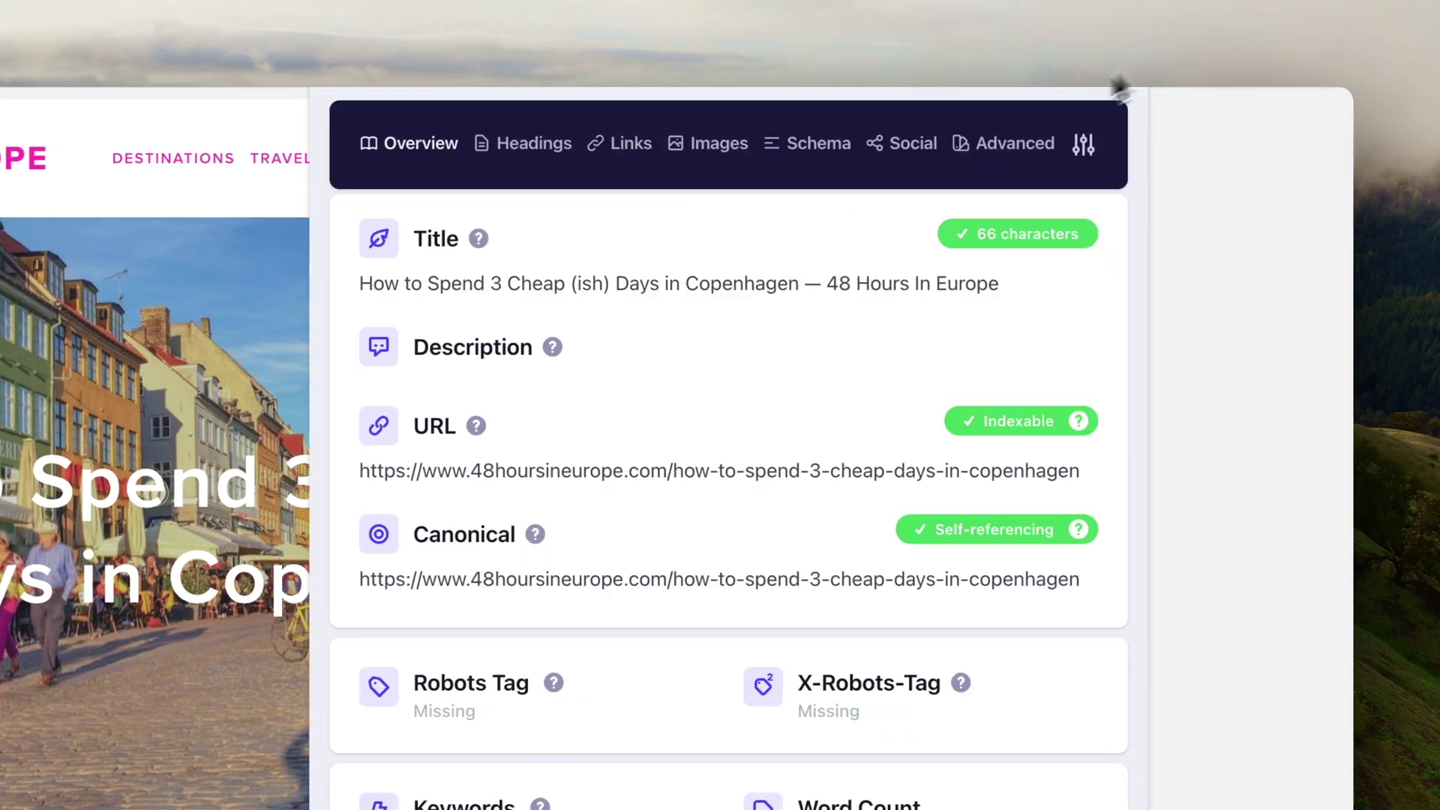
Copy the first Copenhagen article's headings from the SEO extension's Headings view.
left_click(524, 143)
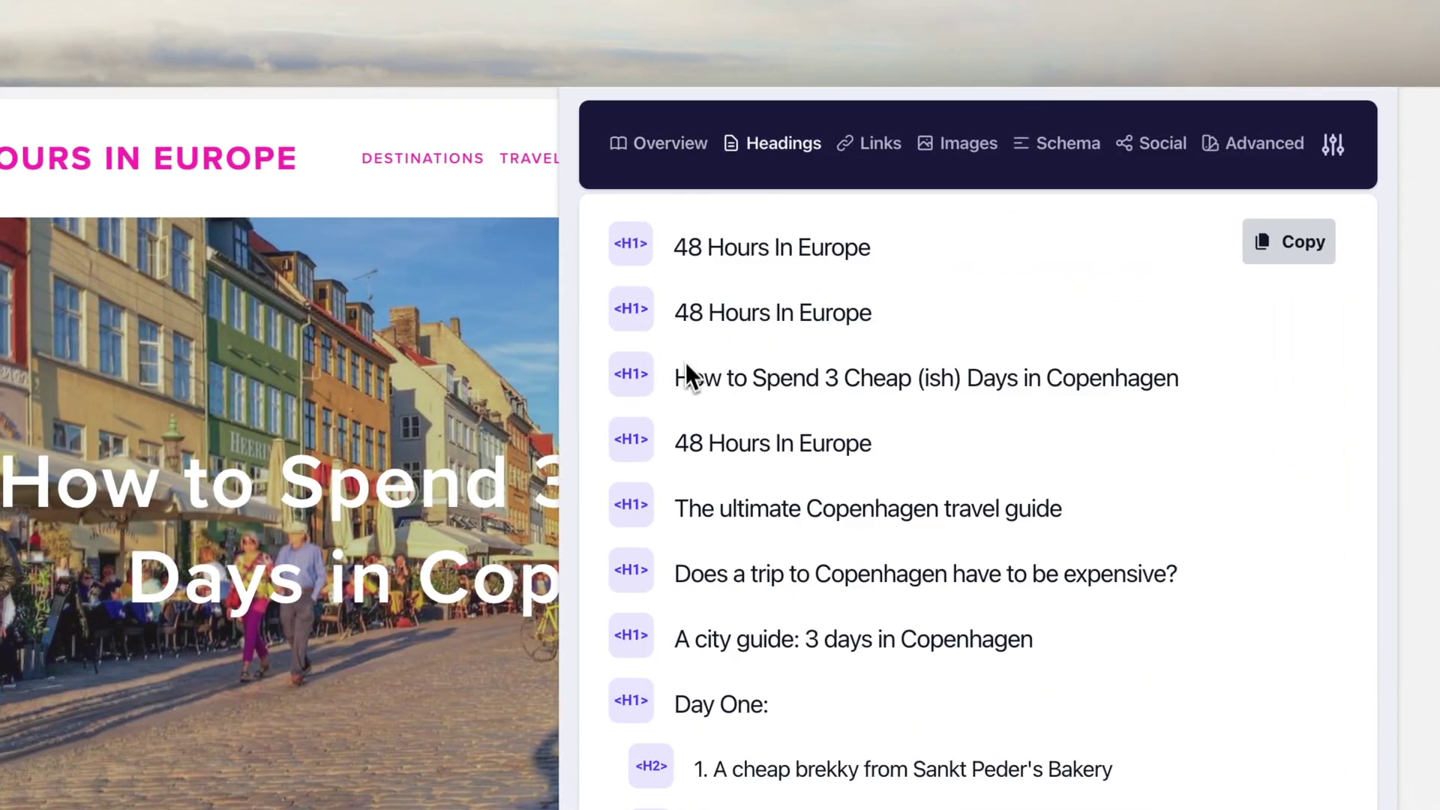
scroll(684, 375, "down", 3)
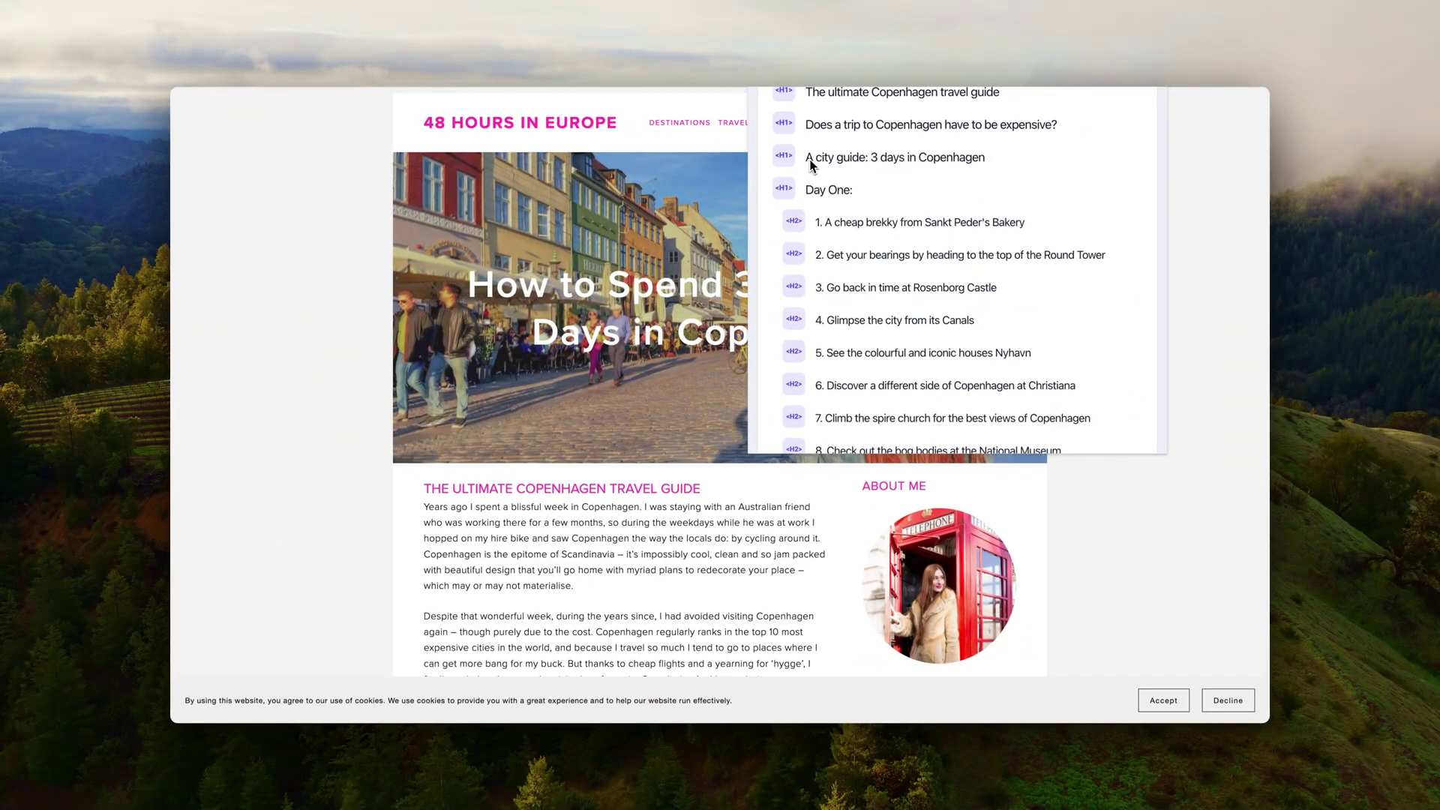
scroll(840, 217, "down", 10)
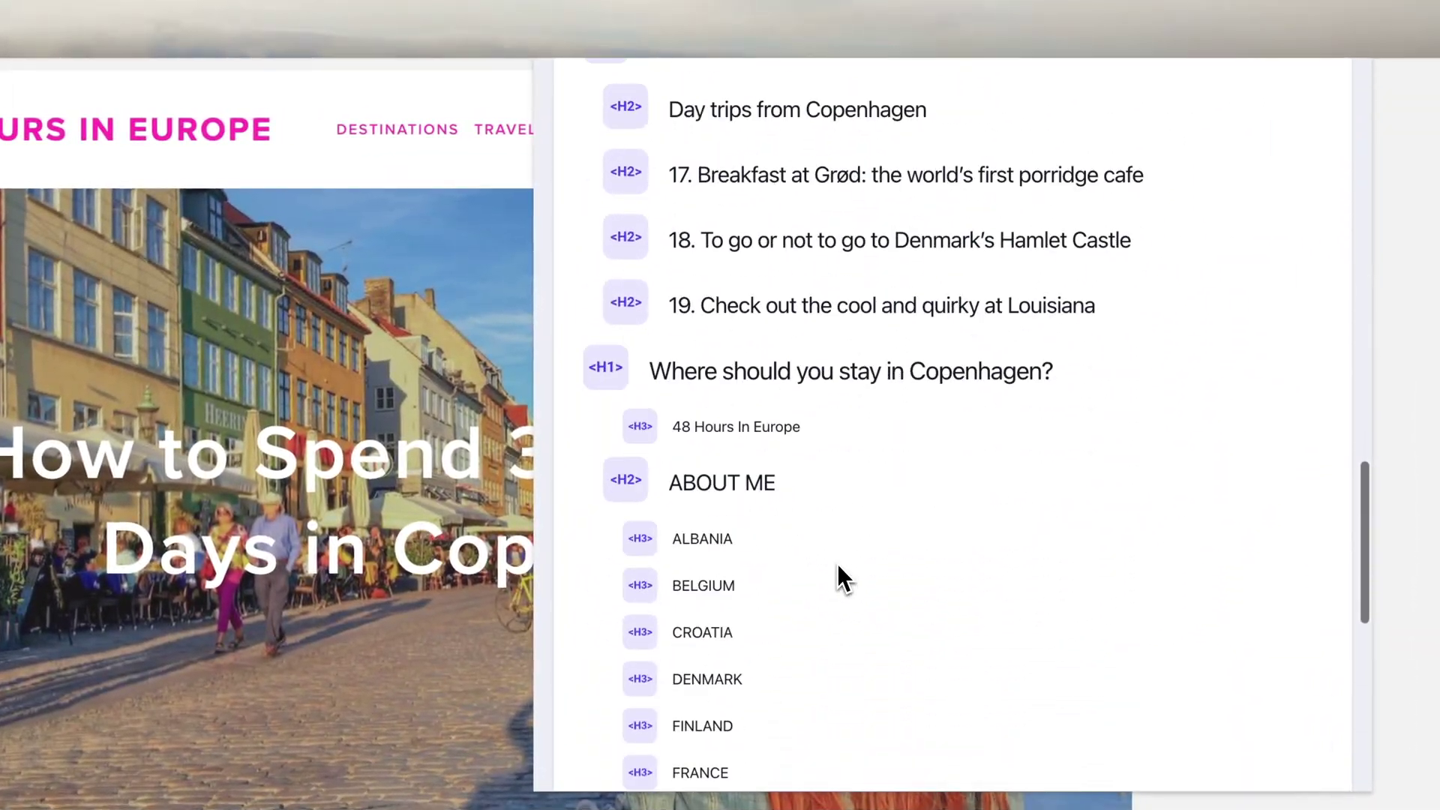
scroll(856, 332, "down", 1)
key("ctrl+a")
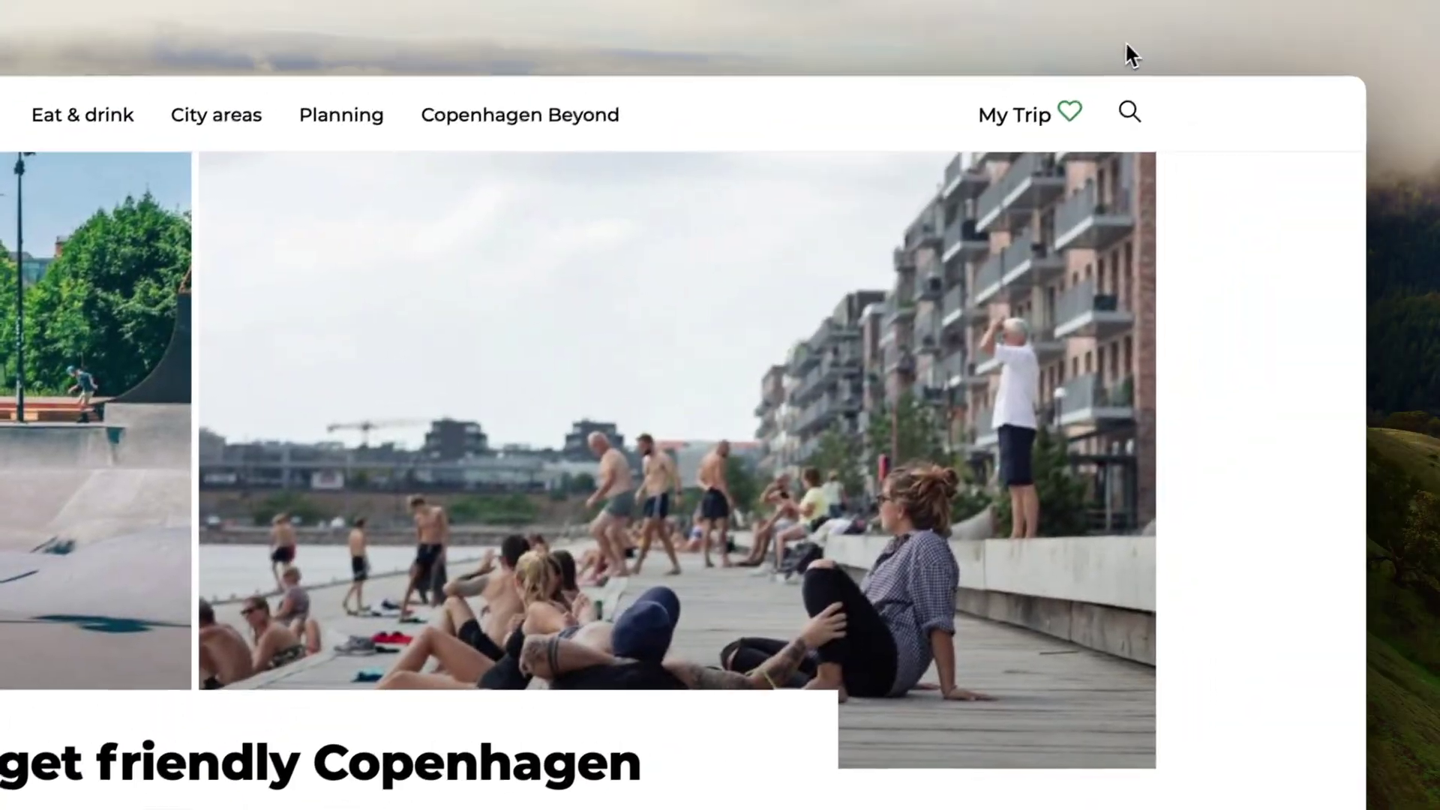
Copy the second article's headings and select all collected headings in Online Notepad.
left_click(1125, 41)
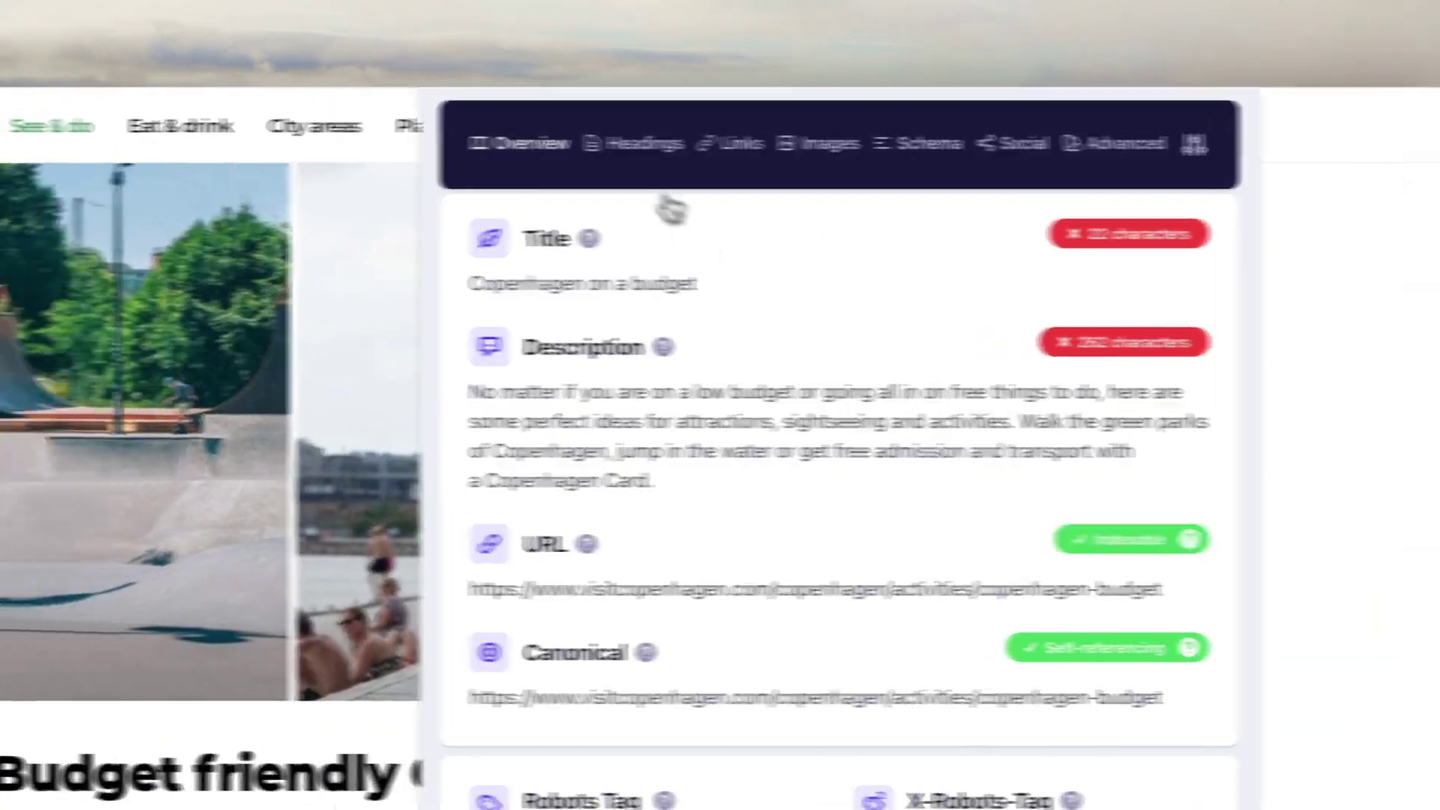
left_click(643, 142)
scroll(725, 263, "down", 10)
scroll(725, 263, "down", 6)
left_click_drag(698, 515, 1095, 582)
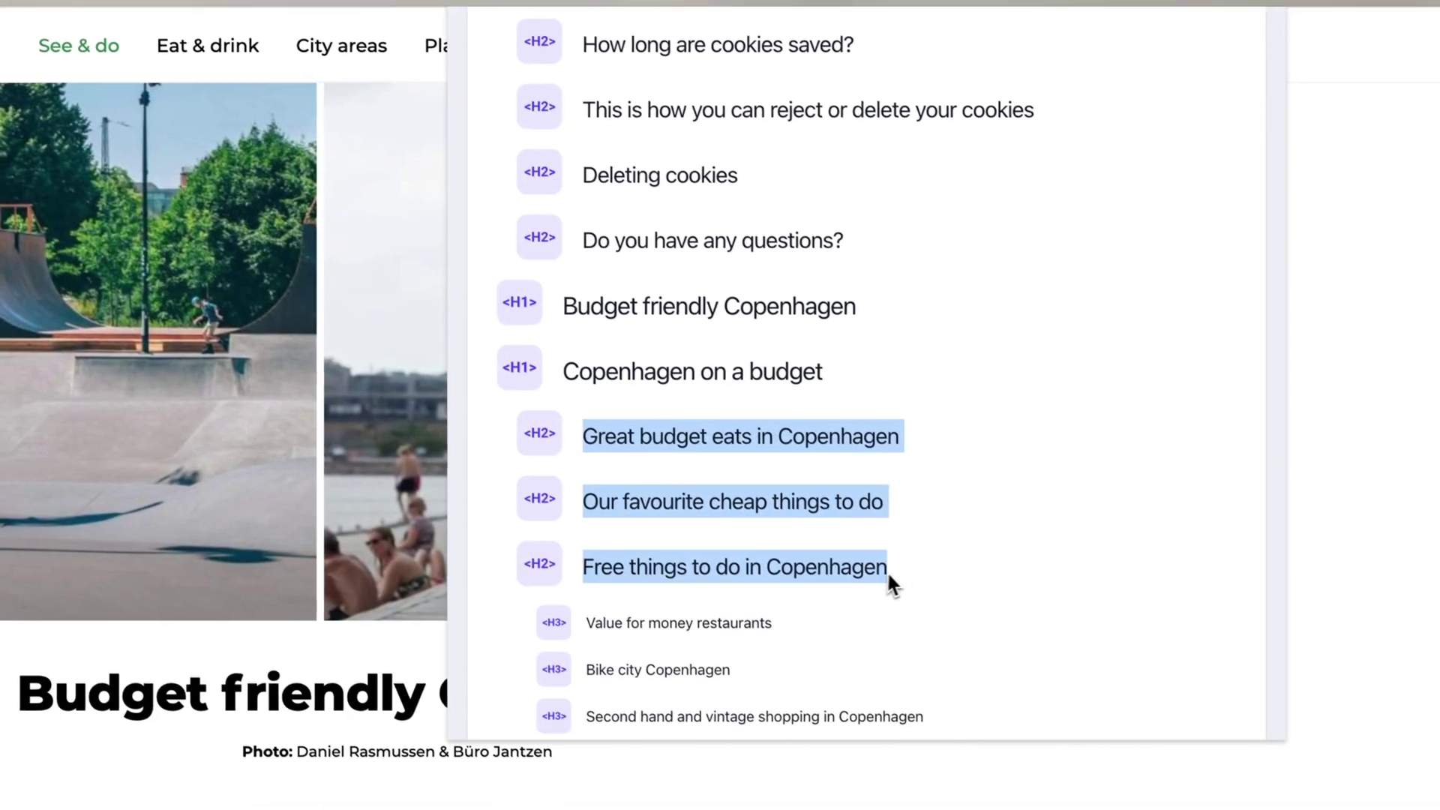
scroll(908, 568, "down", 8)
left_click_drag(572, 45, 913, 385)
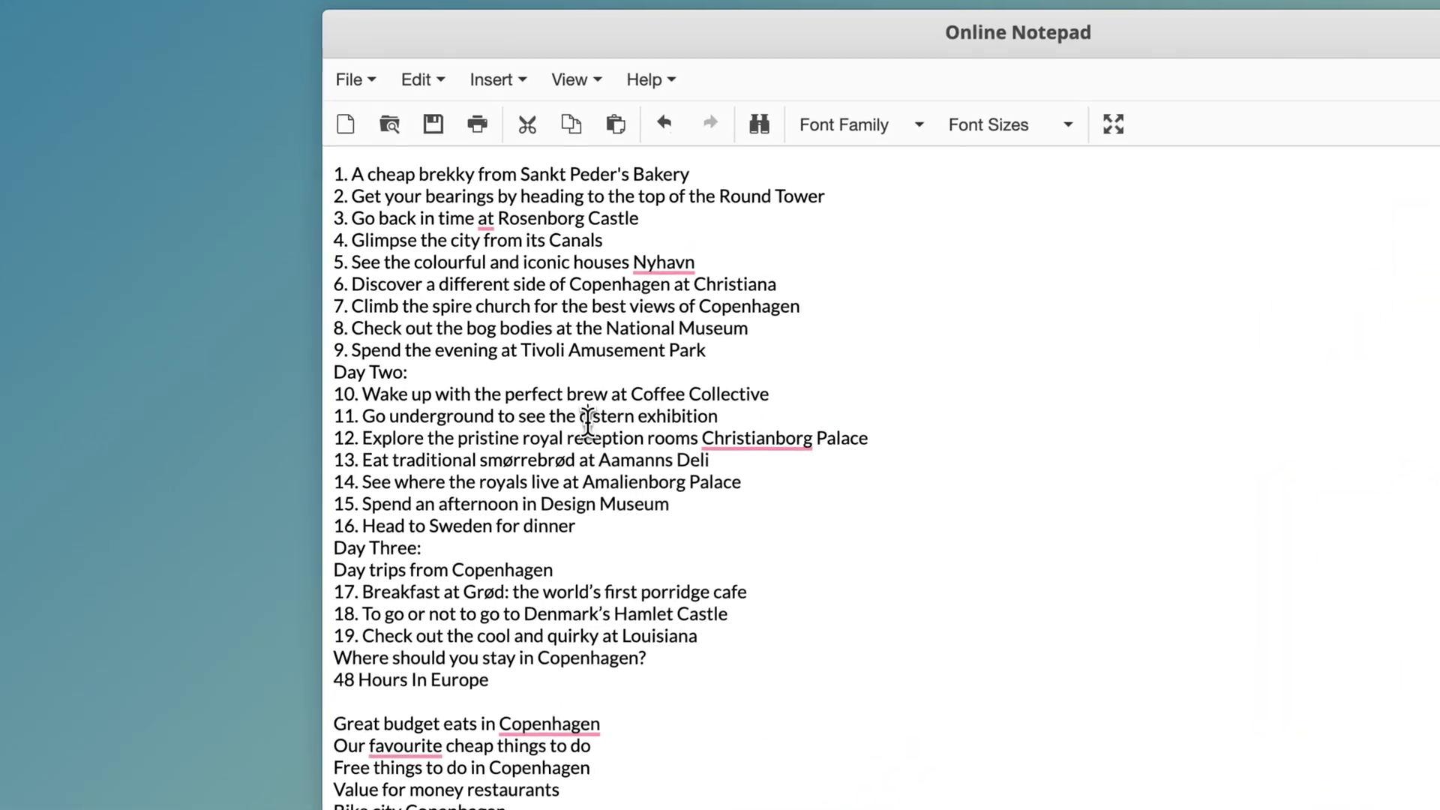
key("super+a")
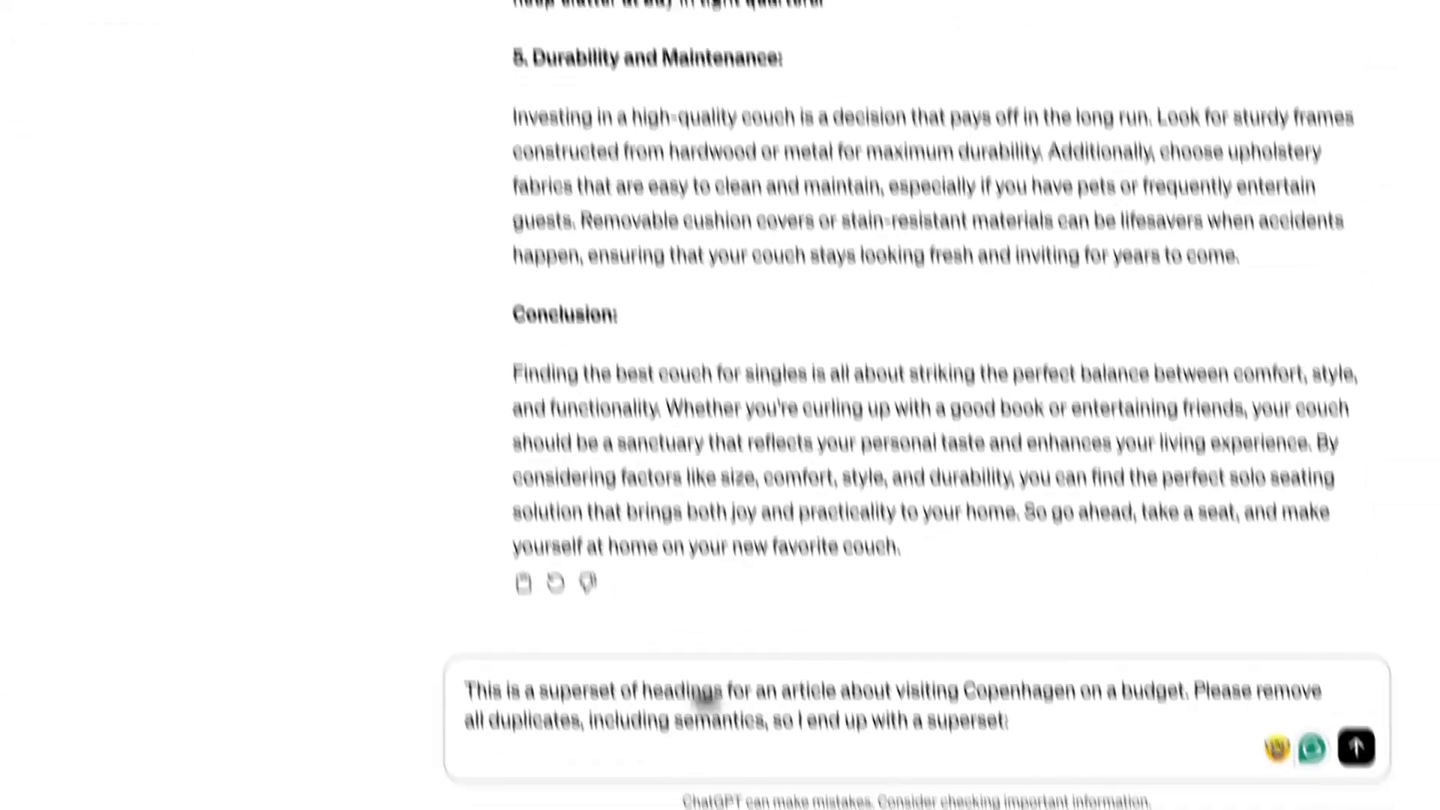
Paste the collected Copenhagen headings after the dedupe prompt and send it to ChatGPT.
left_click_drag(433, 602, 998, 637)
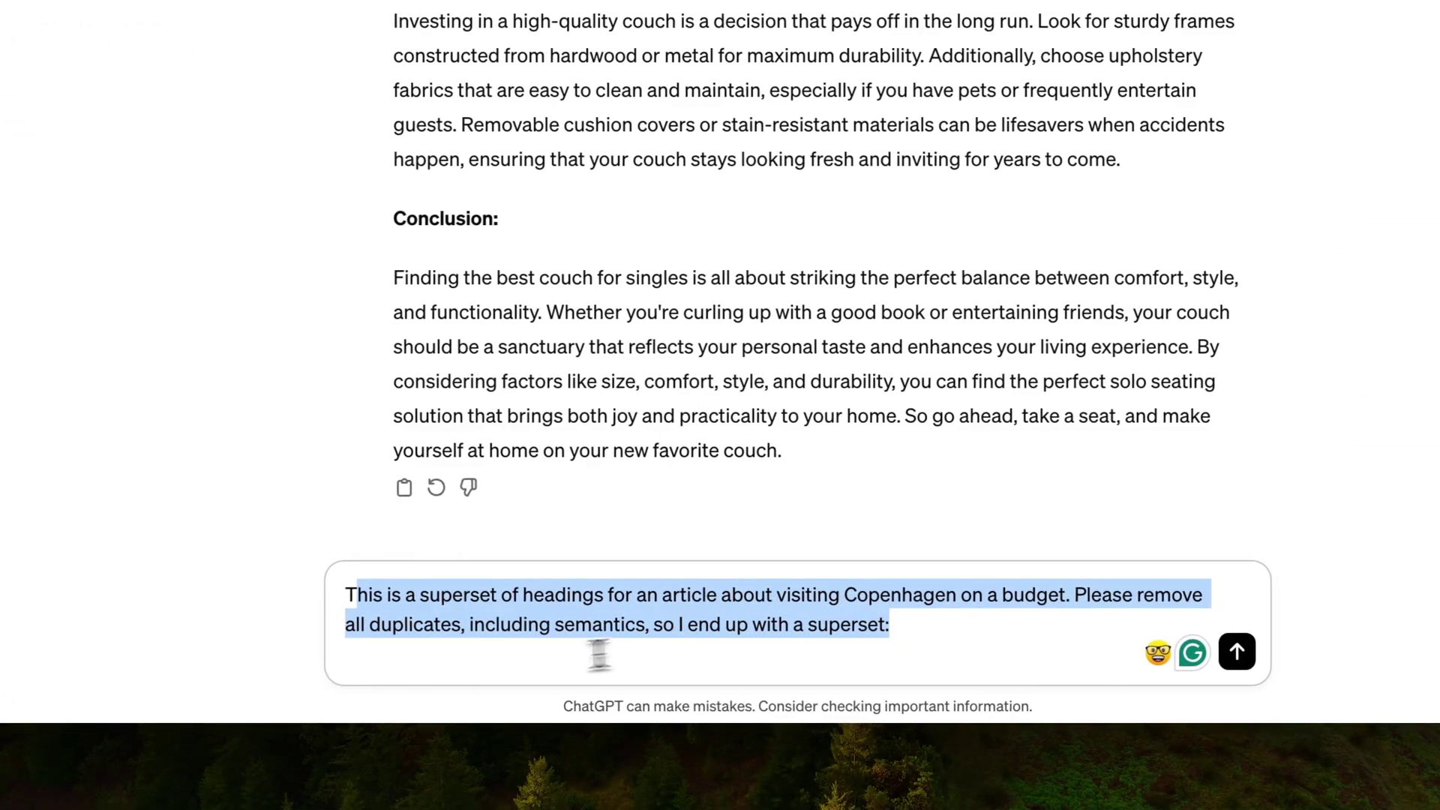
left_click(609, 667)
key("super+v")
key("Return")
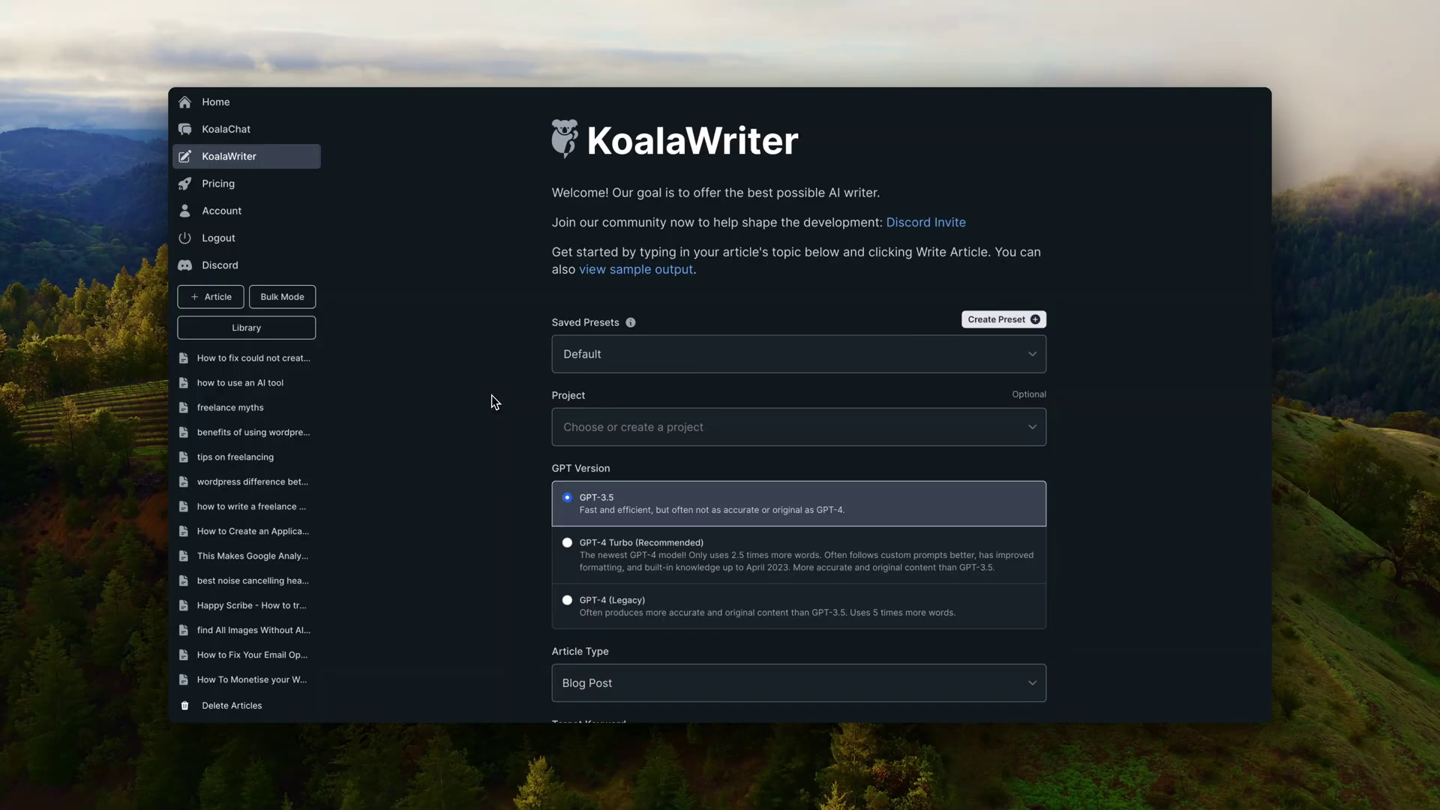
Choose GPT-4 Turbo and set the target keyword to 'visiting copenhagen on a budget'.
scroll(492, 401, "down", 3)
left_click(675, 331)
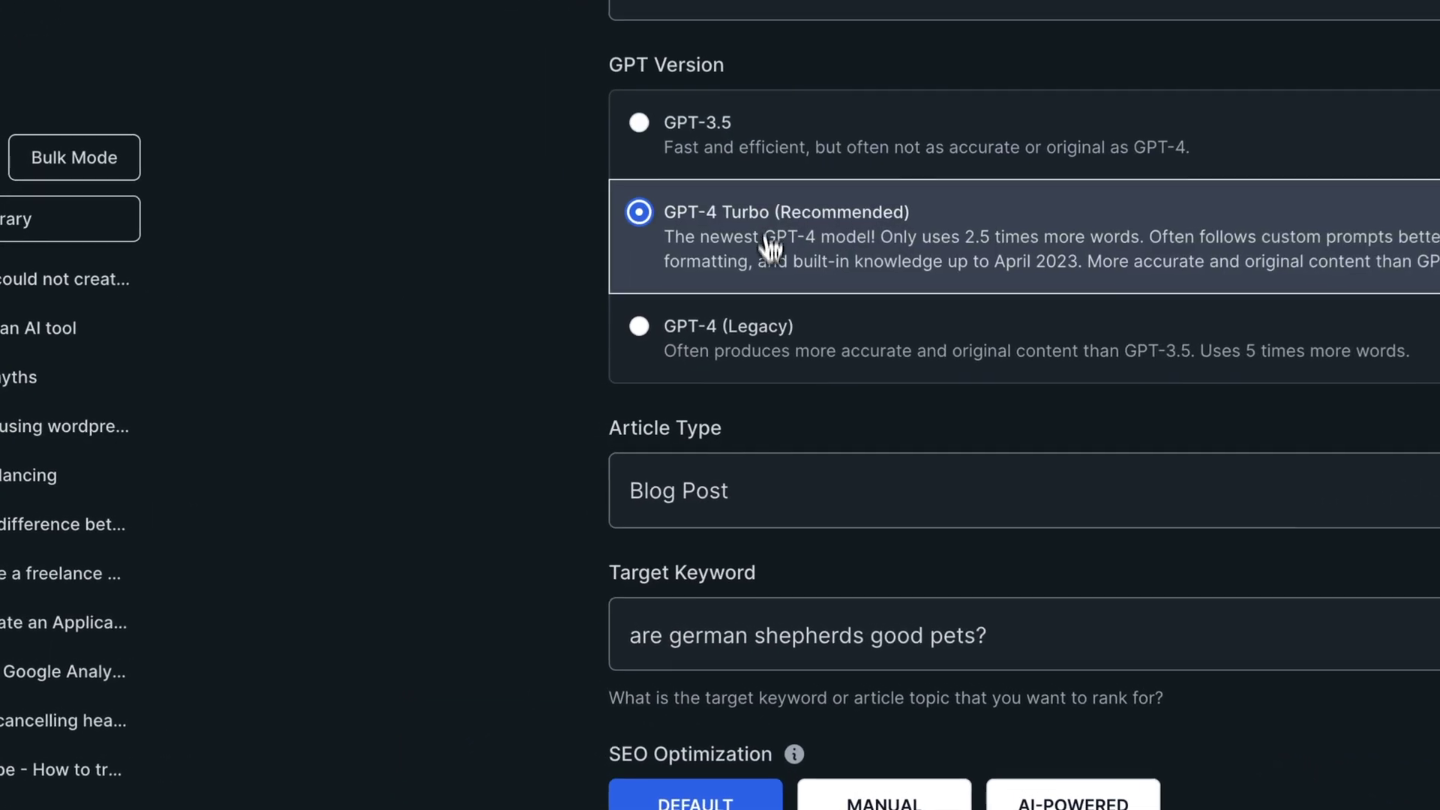
triple_click(768, 637)
type("visiting cop")
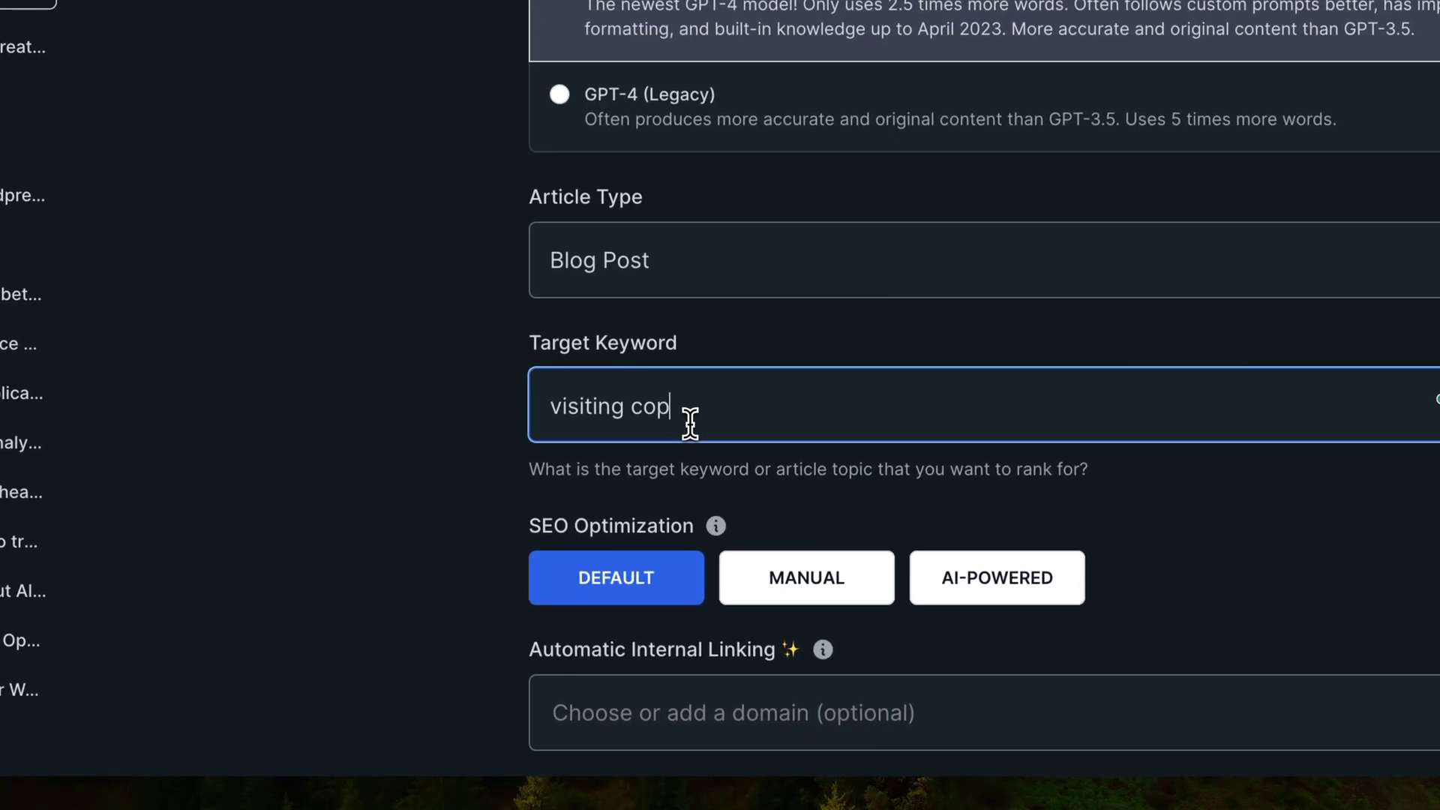
type("enhagen on a budget")
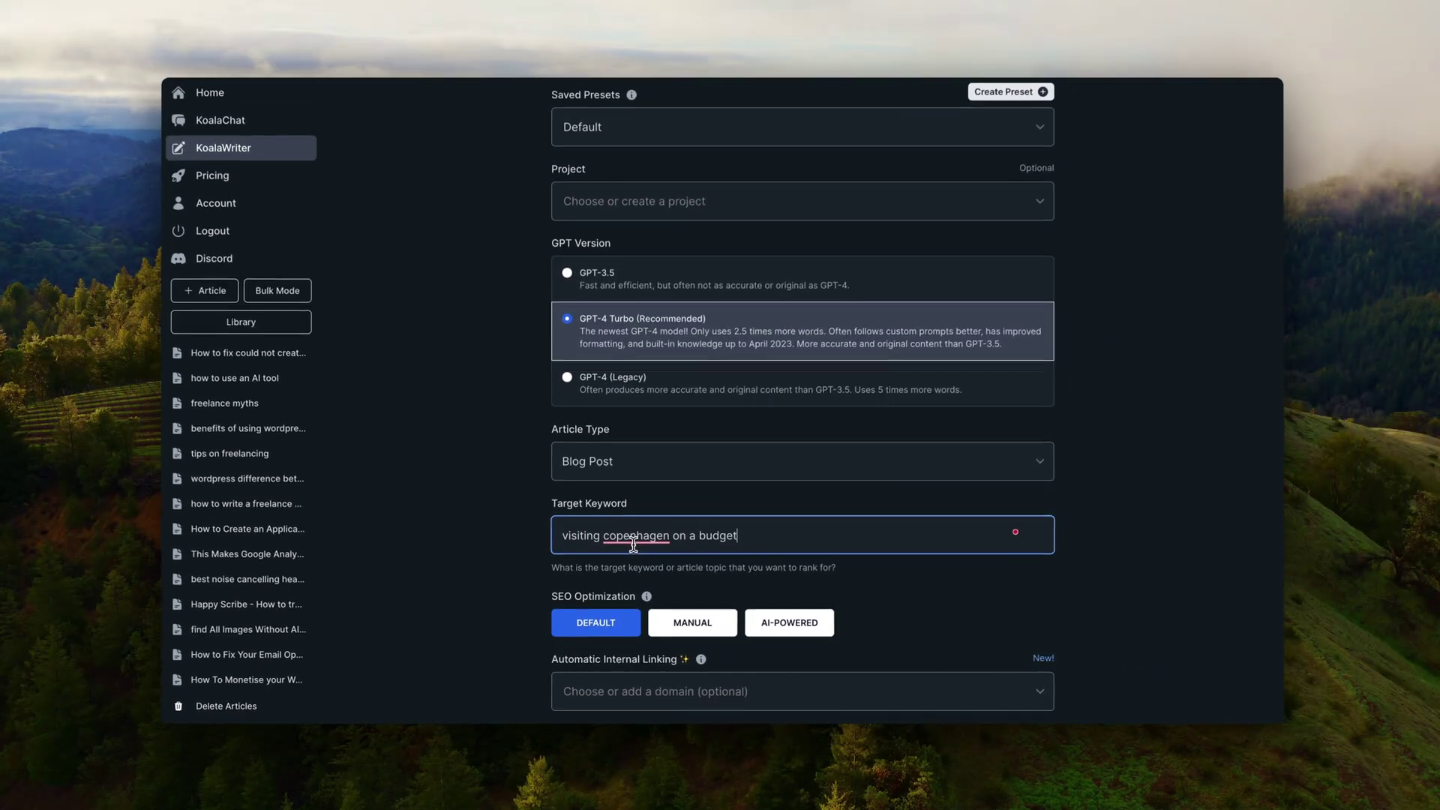
scroll(633, 546, "down", 5)
scroll(633, 547, "down", 2)
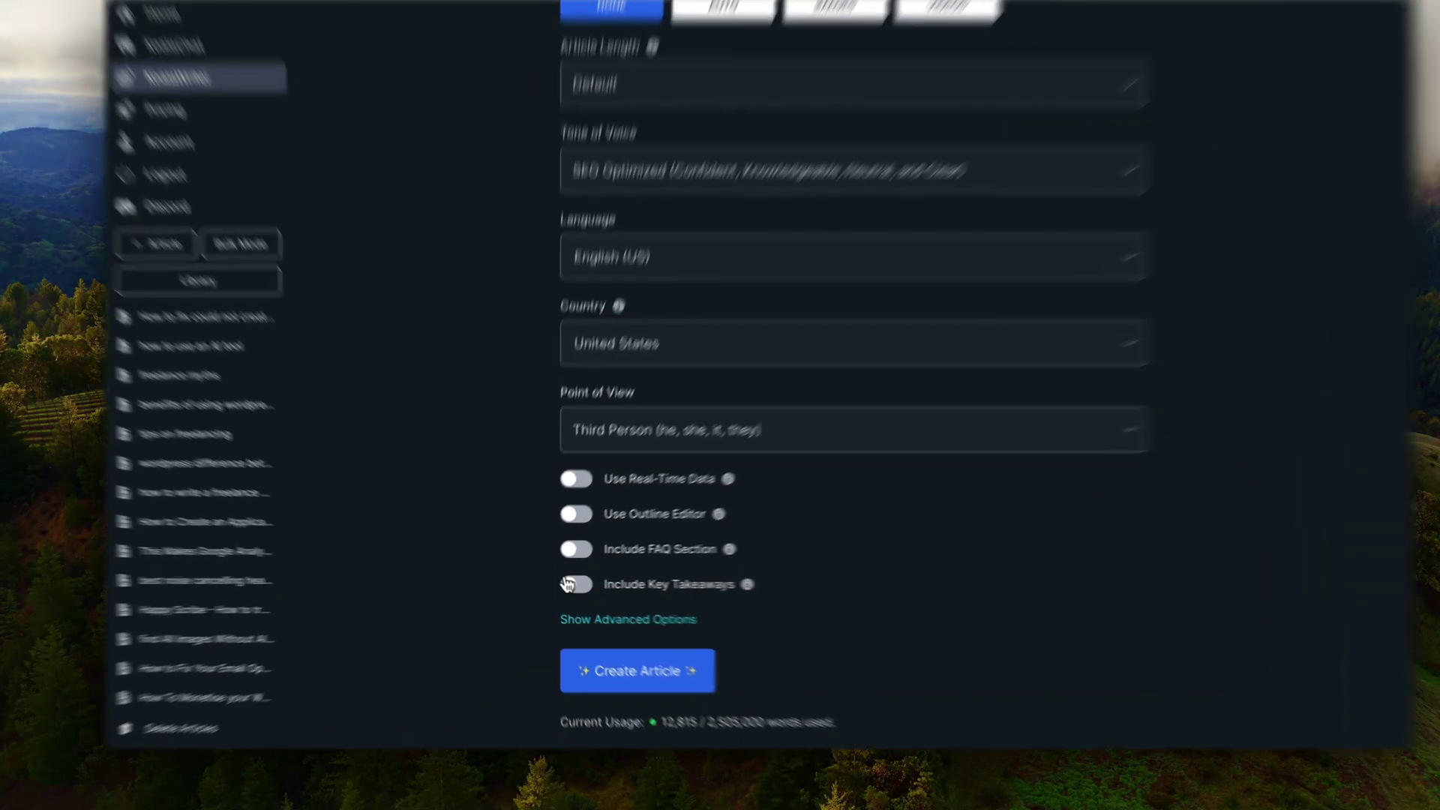
Include key takeaways, write in second person, and link internally to the author's website.
left_click(567, 584)
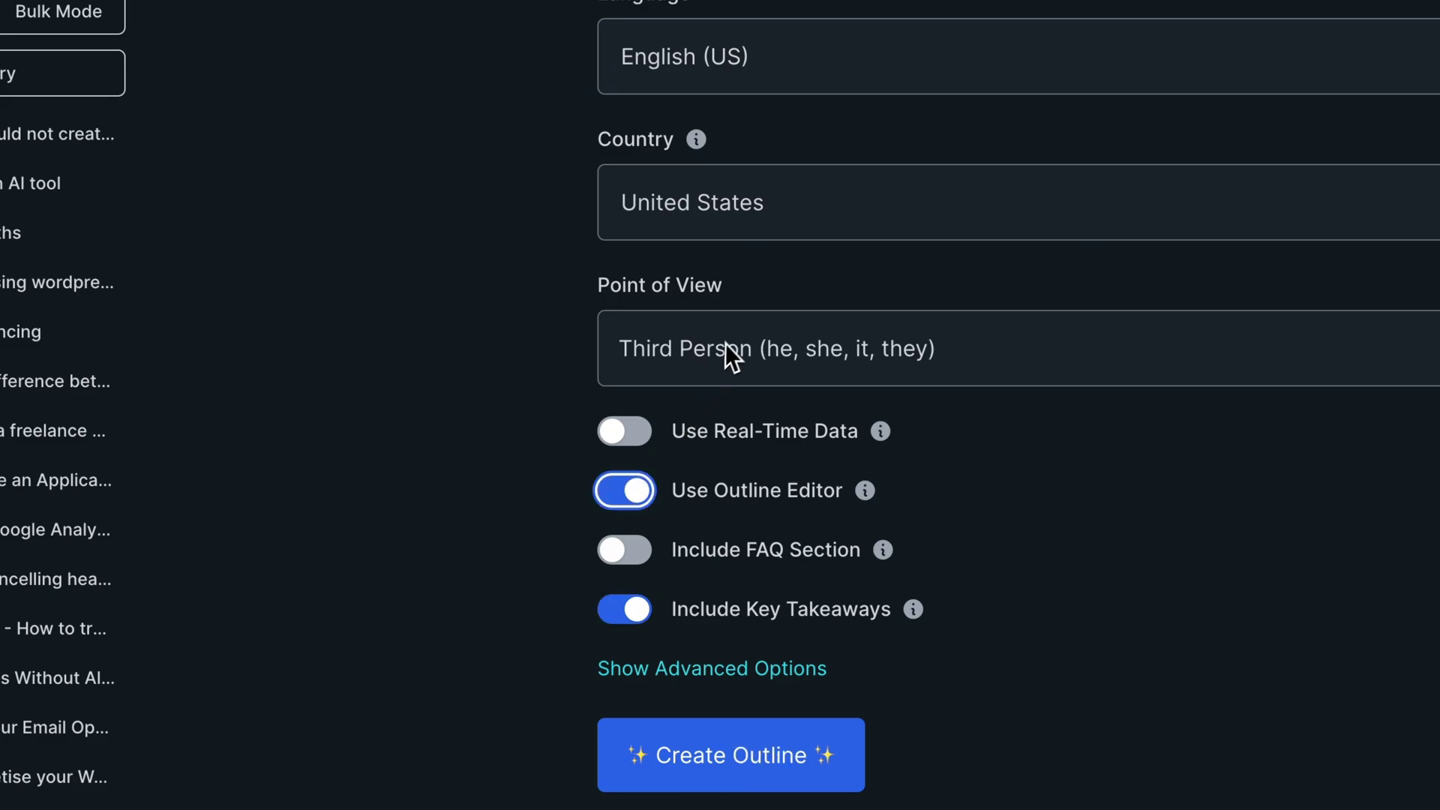
left_click(726, 351)
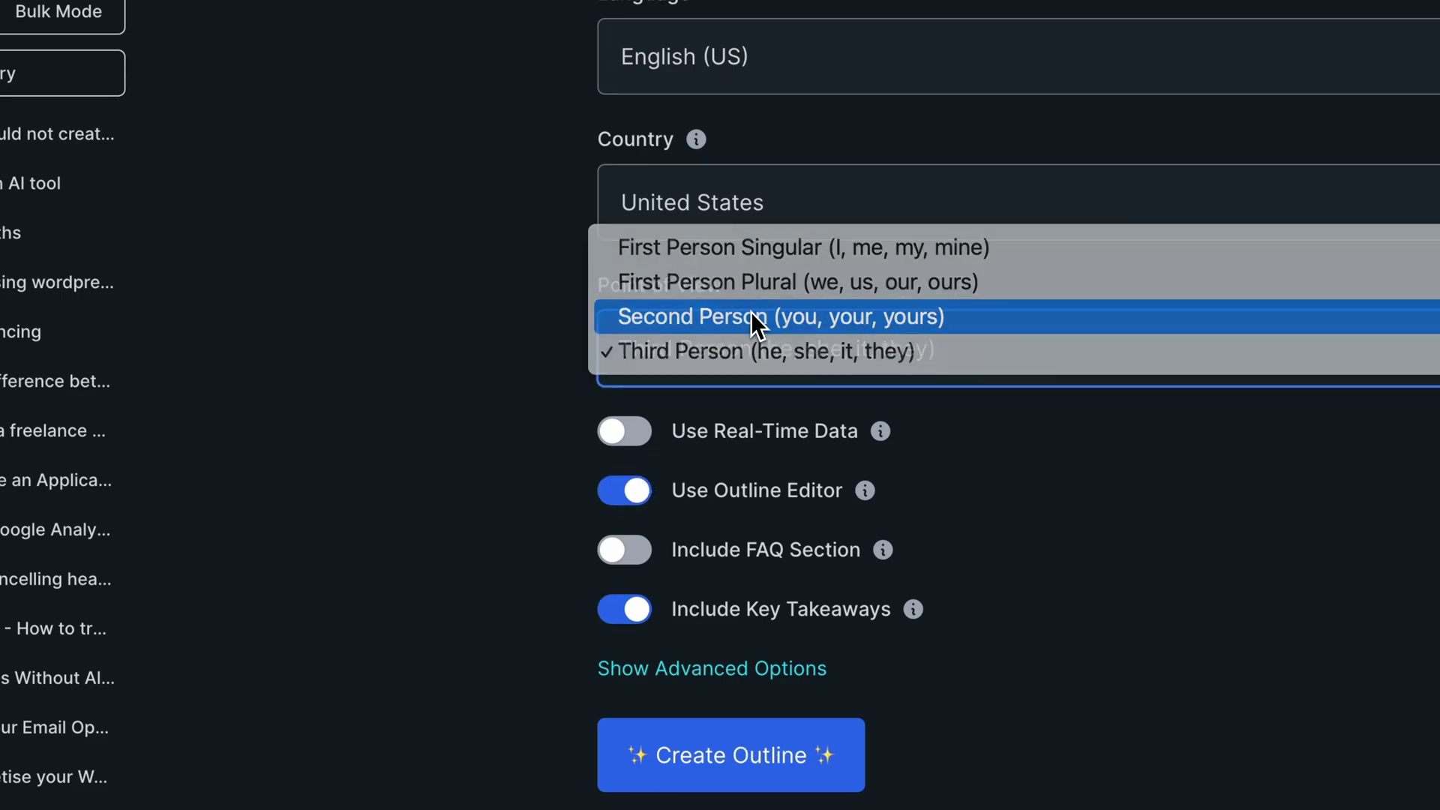
left_click(750, 317)
scroll(750, 312, "up", 5)
scroll(750, 312, "up", 5)
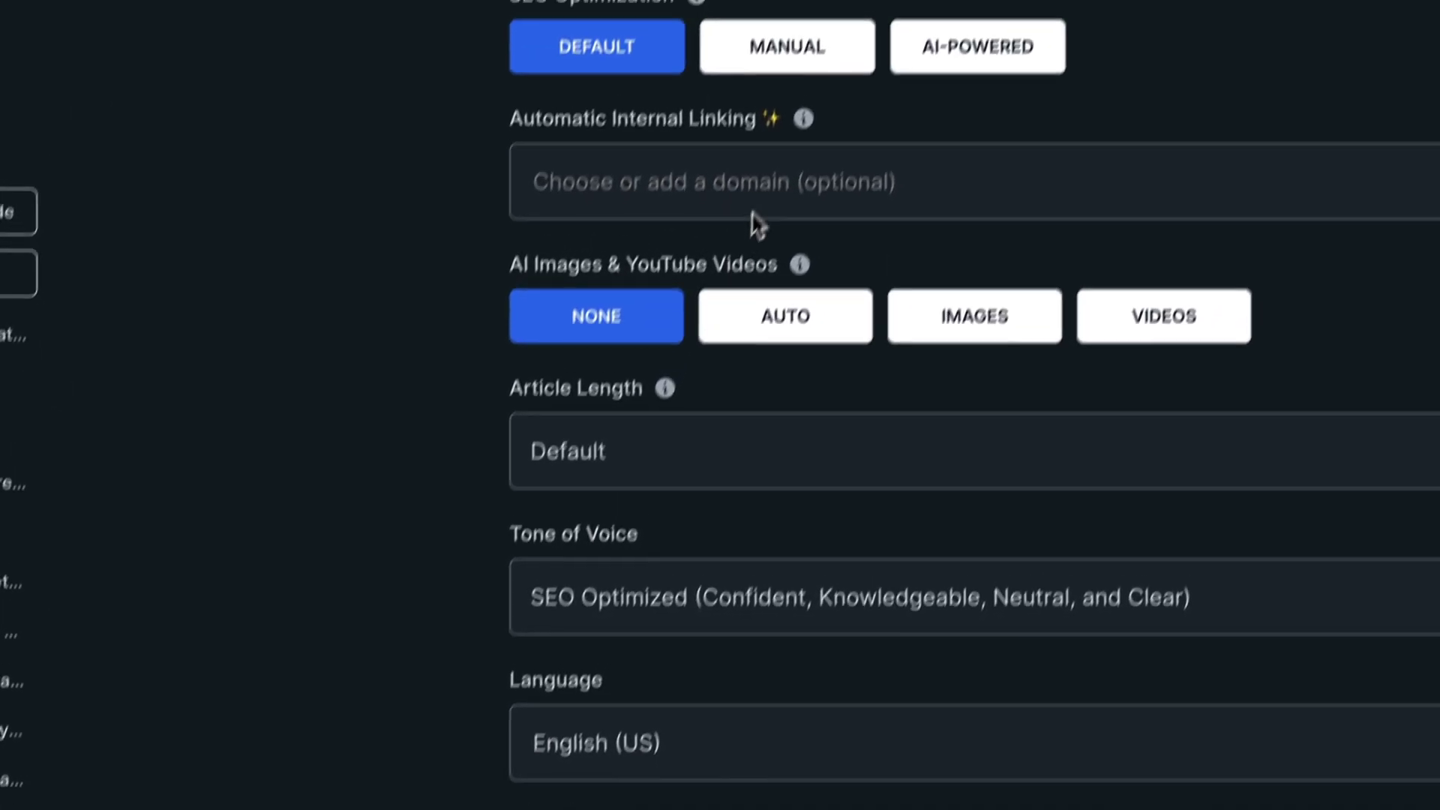
left_click(750, 231)
left_click(667, 309)
scroll(659, 313, "down", 7)
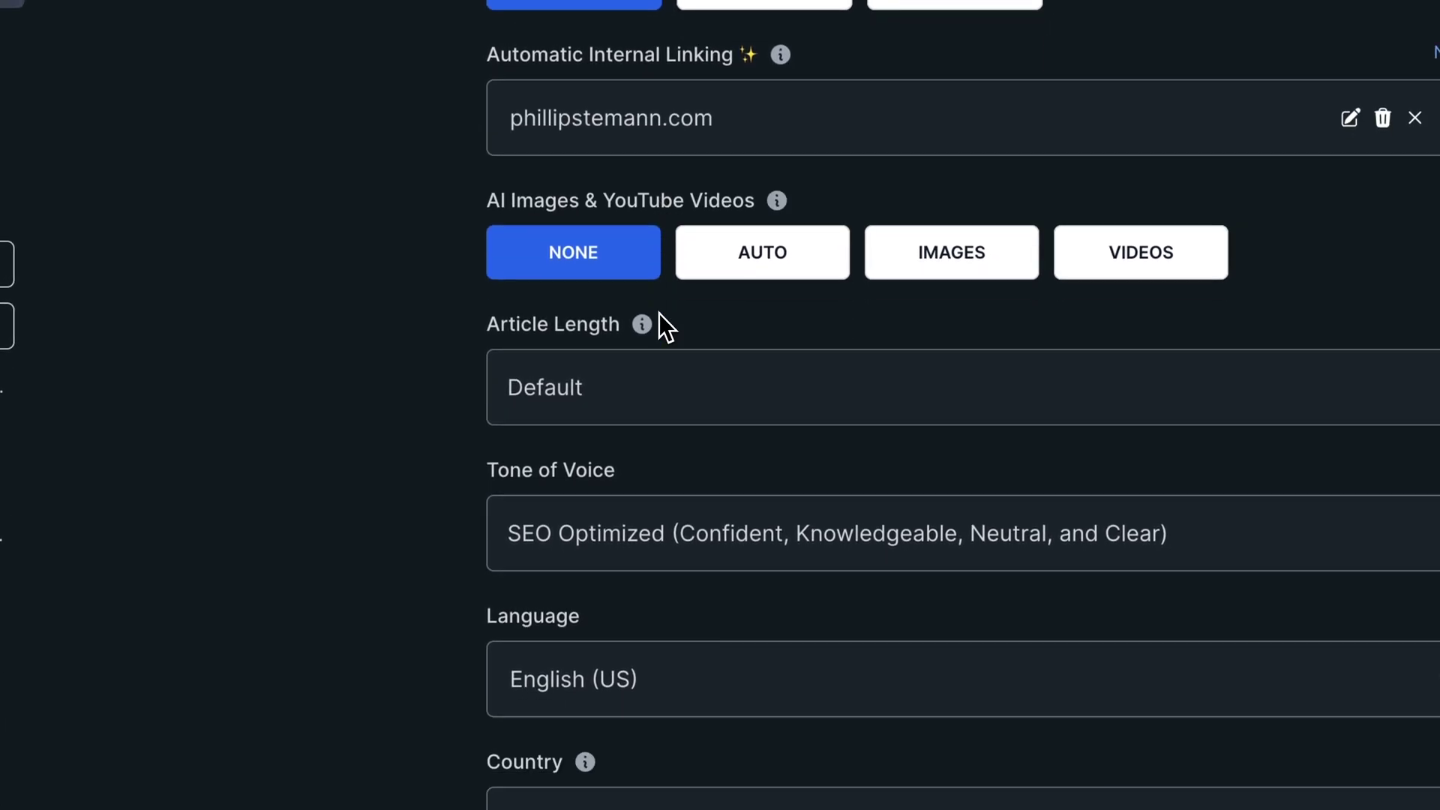
scroll(659, 313, "down", 4)
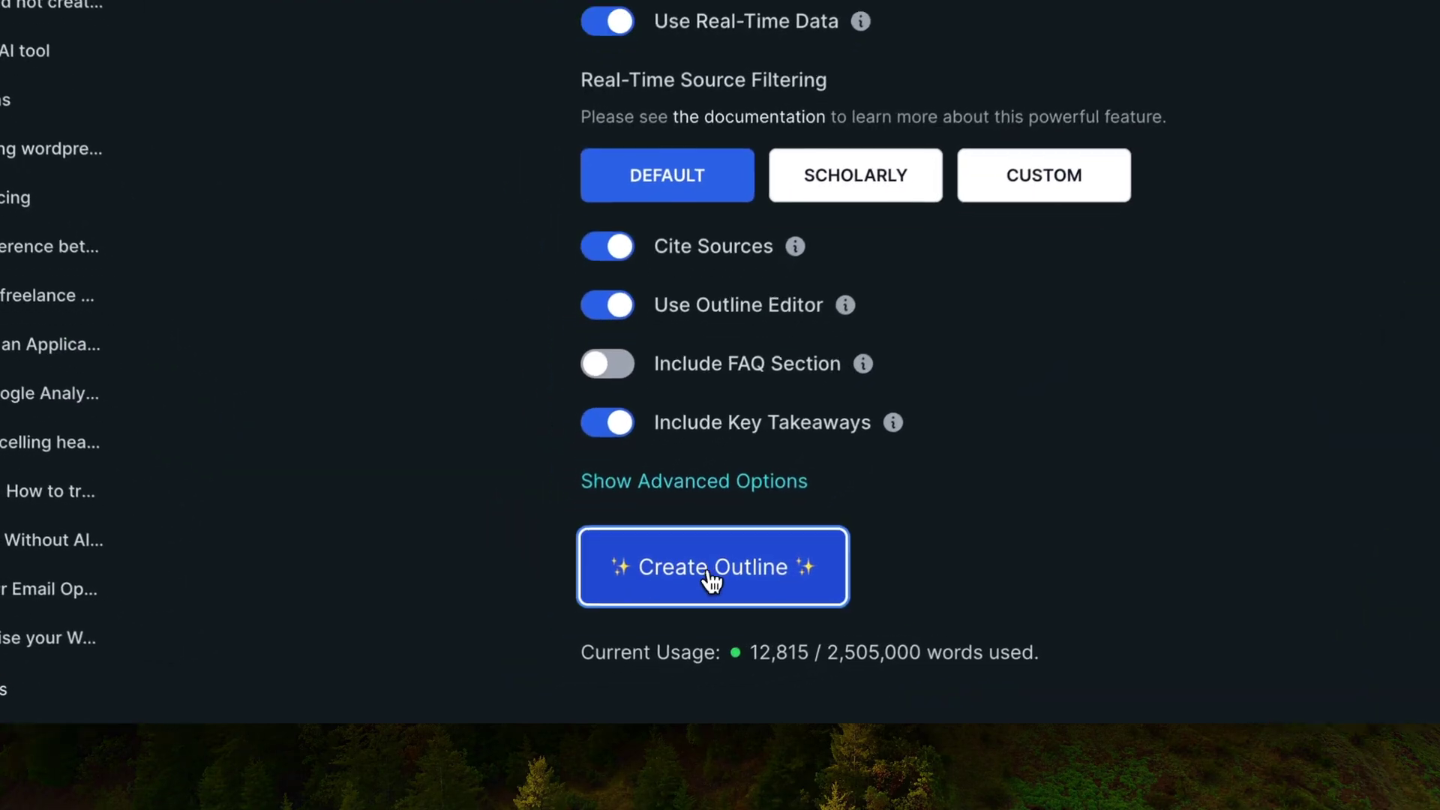
Create the outline and review the generated headings.
left_click(620, 733)
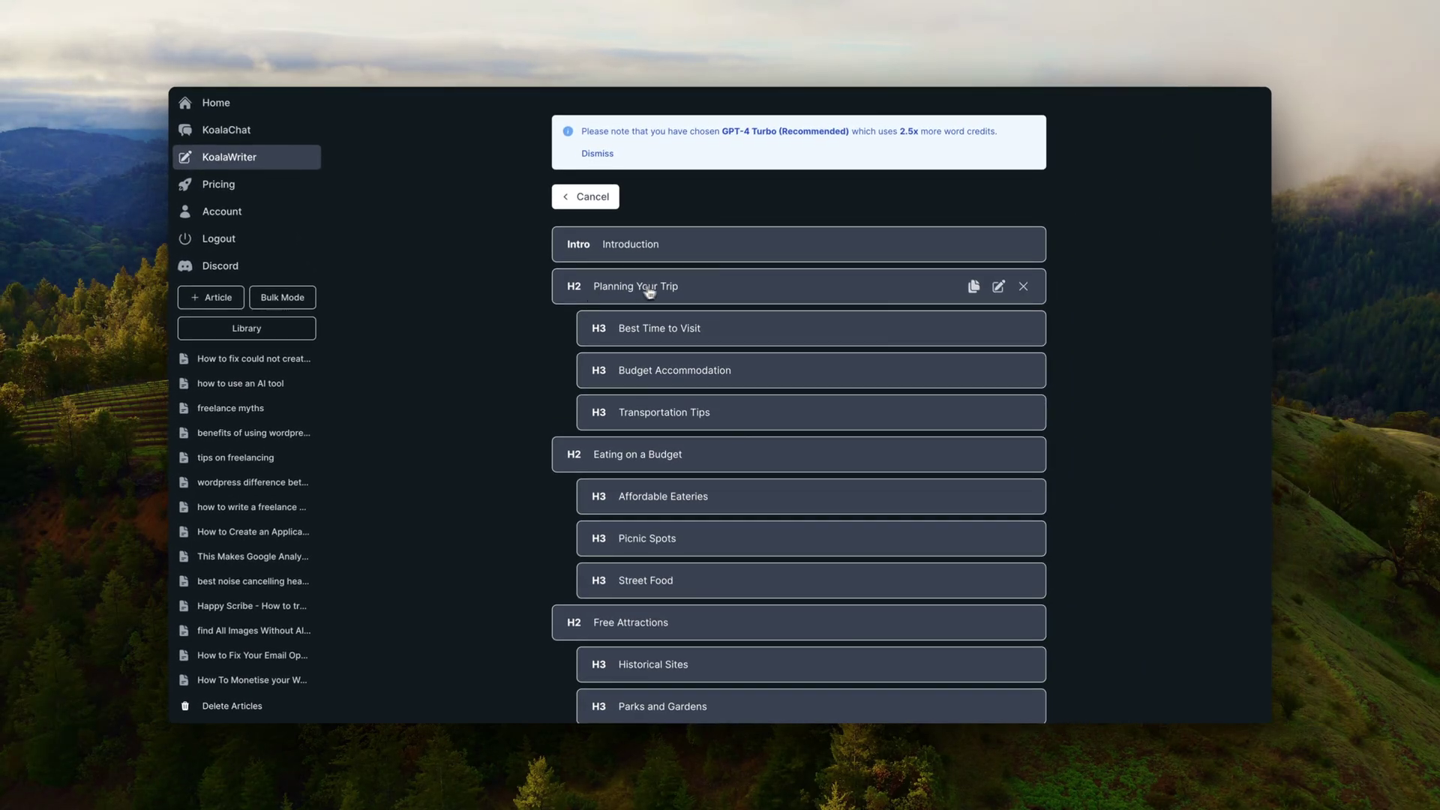
scroll(600, 293, "down", 2)
scroll(633, 390, "down", 3)
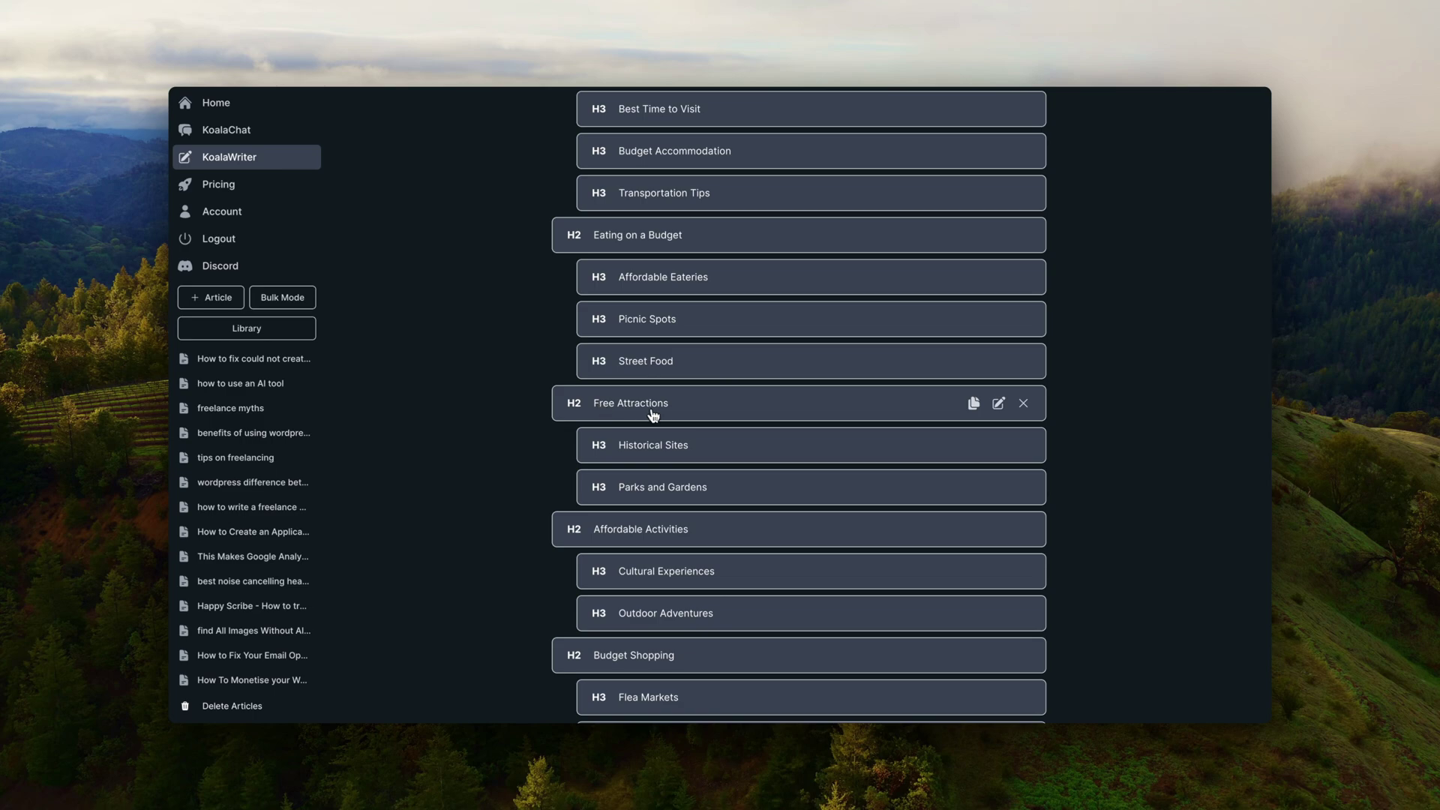
scroll(644, 405, "down", 4)
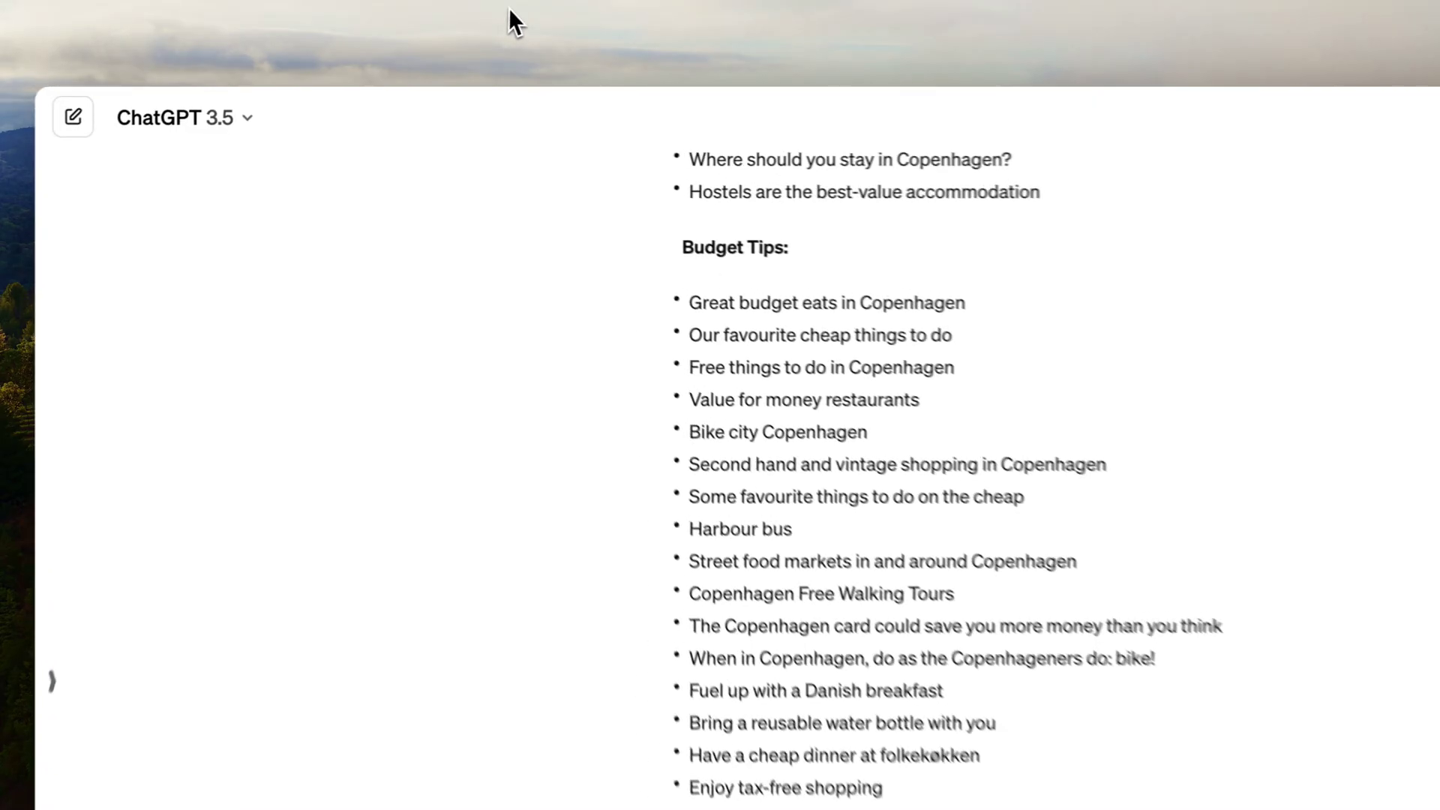
left_click_drag(570, 349, 758, 363)
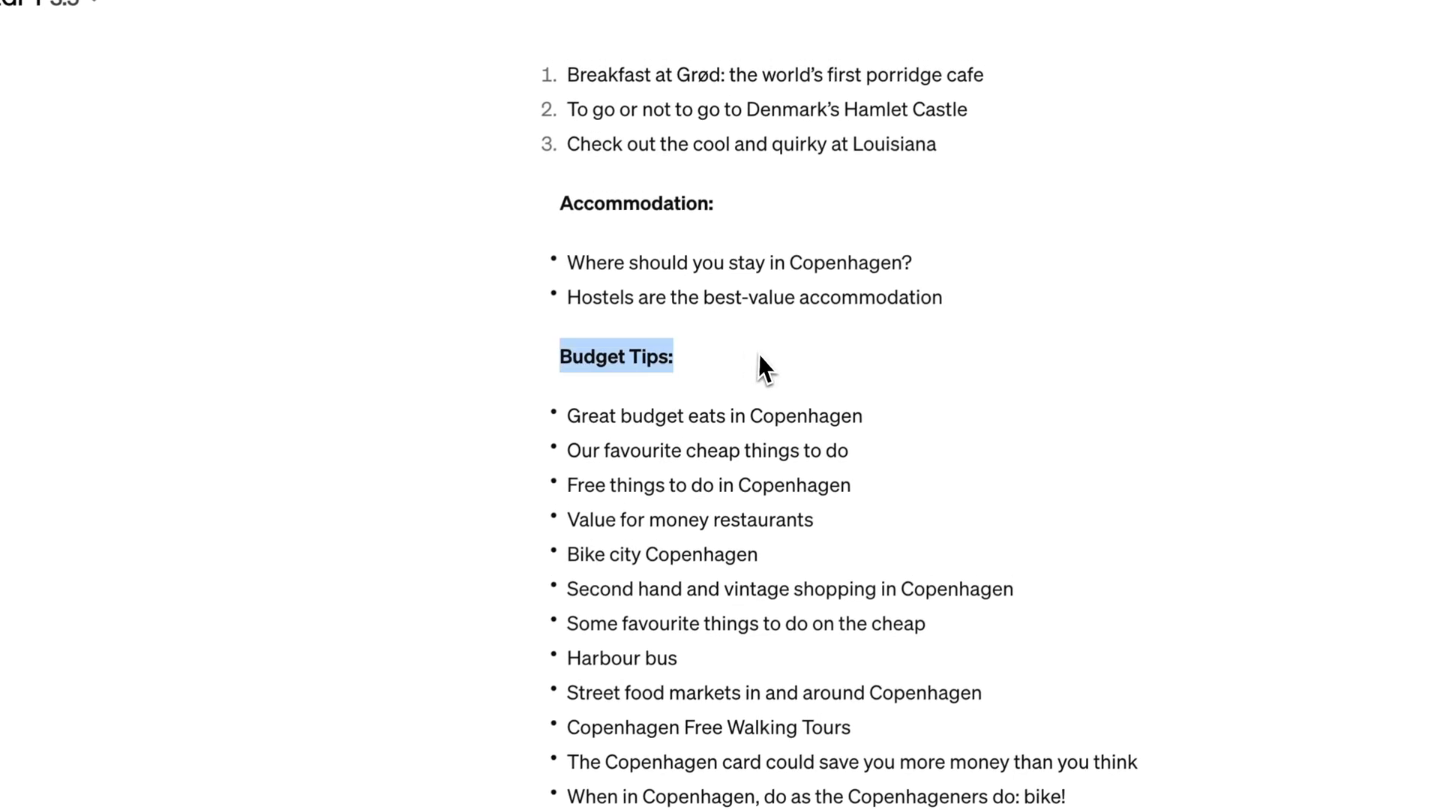
scroll(675, 338, "up", 1)
scroll(790, 297, "up", 2)
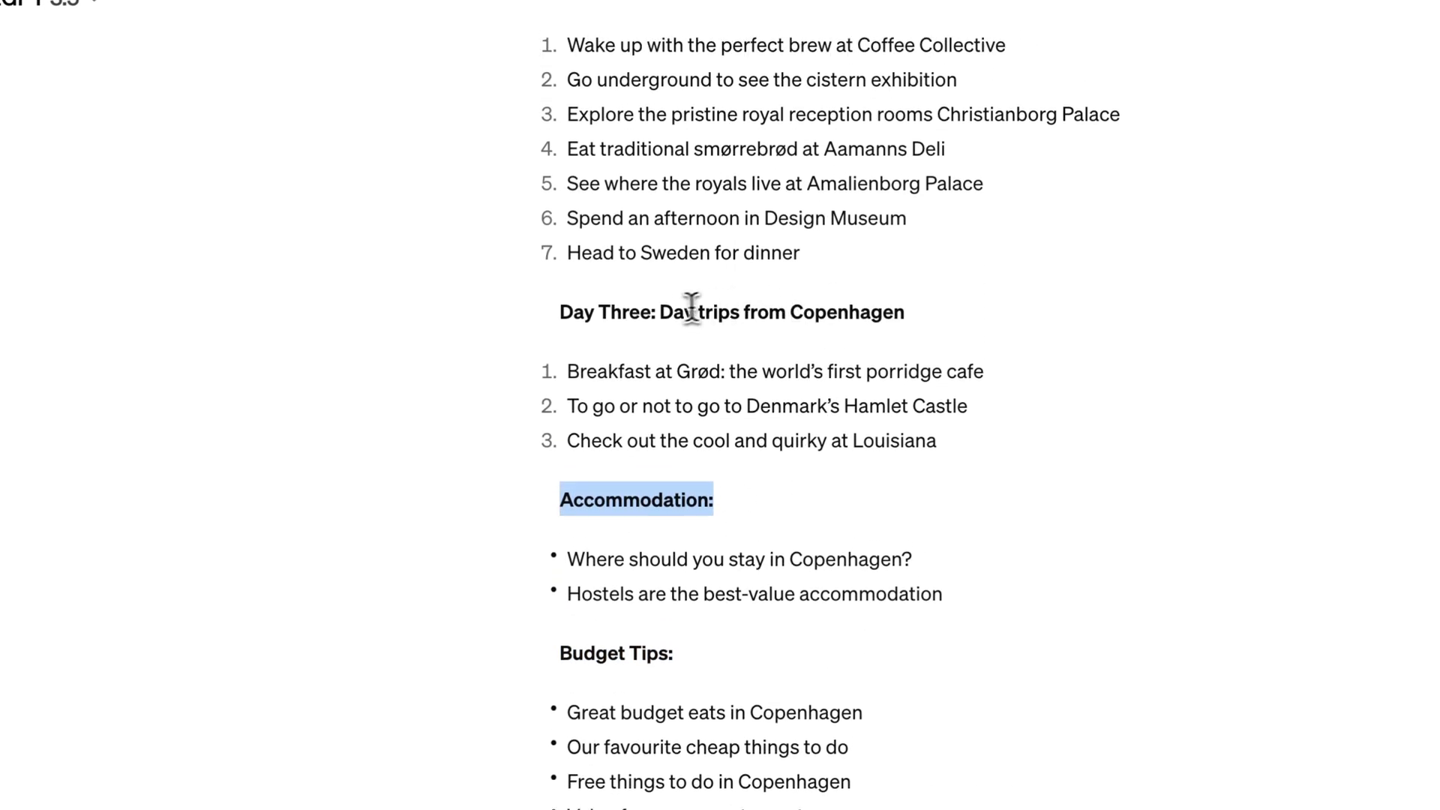
left_click_drag(660, 311, 731, 312)
scroll(727, 311, "up", 4)
scroll(705, 360, "up", 1)
scroll(678, 572, "down", 5)
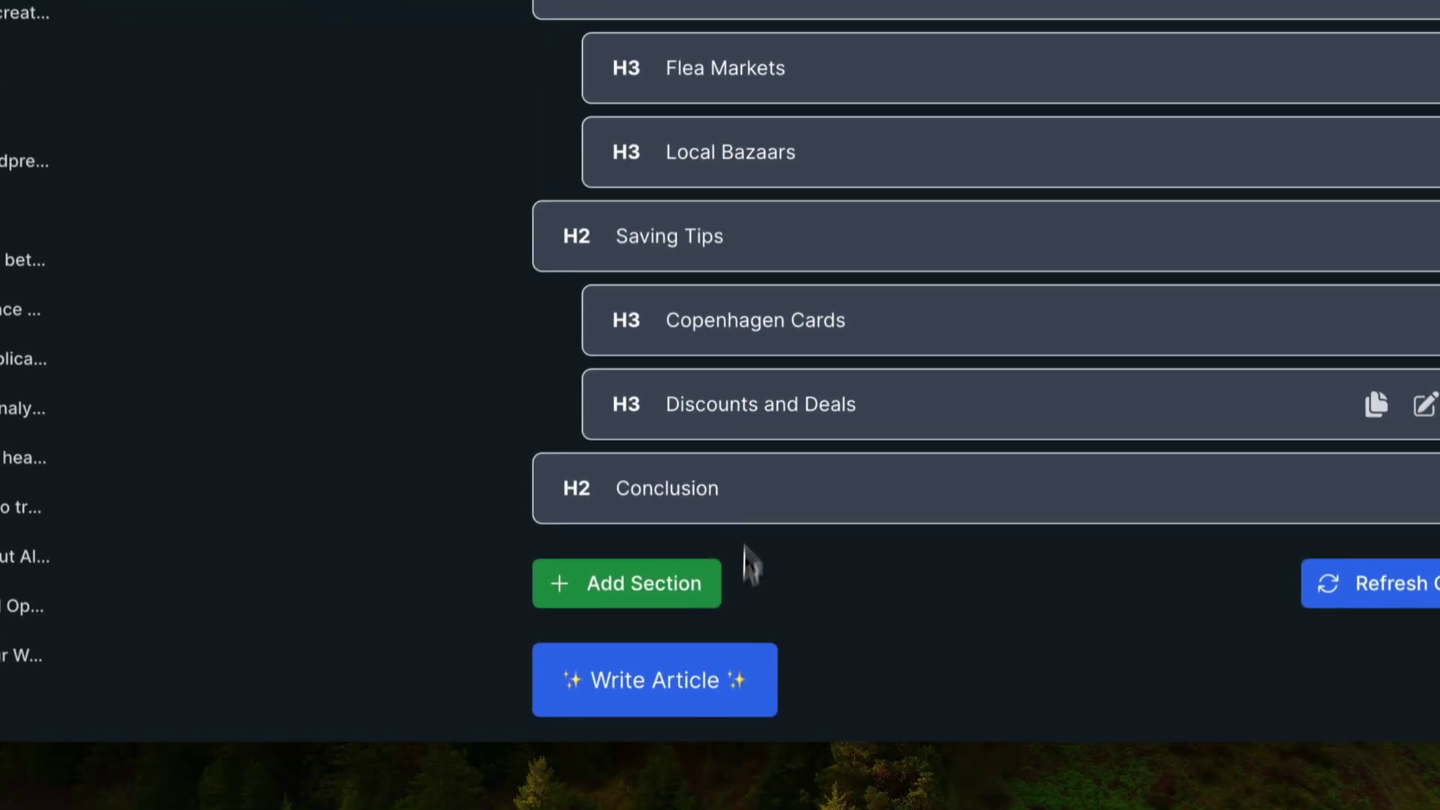
Write the full article and paste its title over the Frase document heading.
scroll(746, 563, "down", 1)
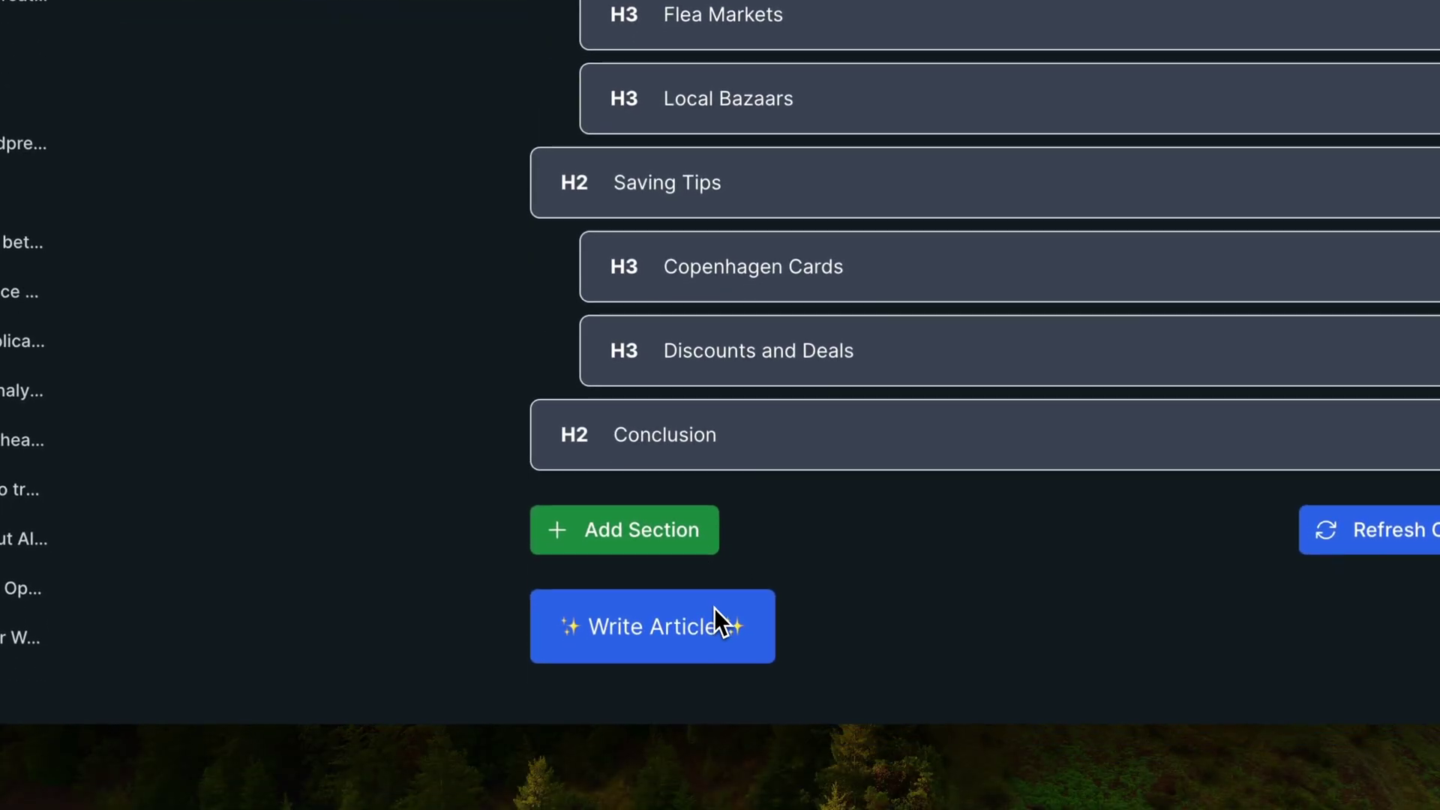
left_click(688, 633)
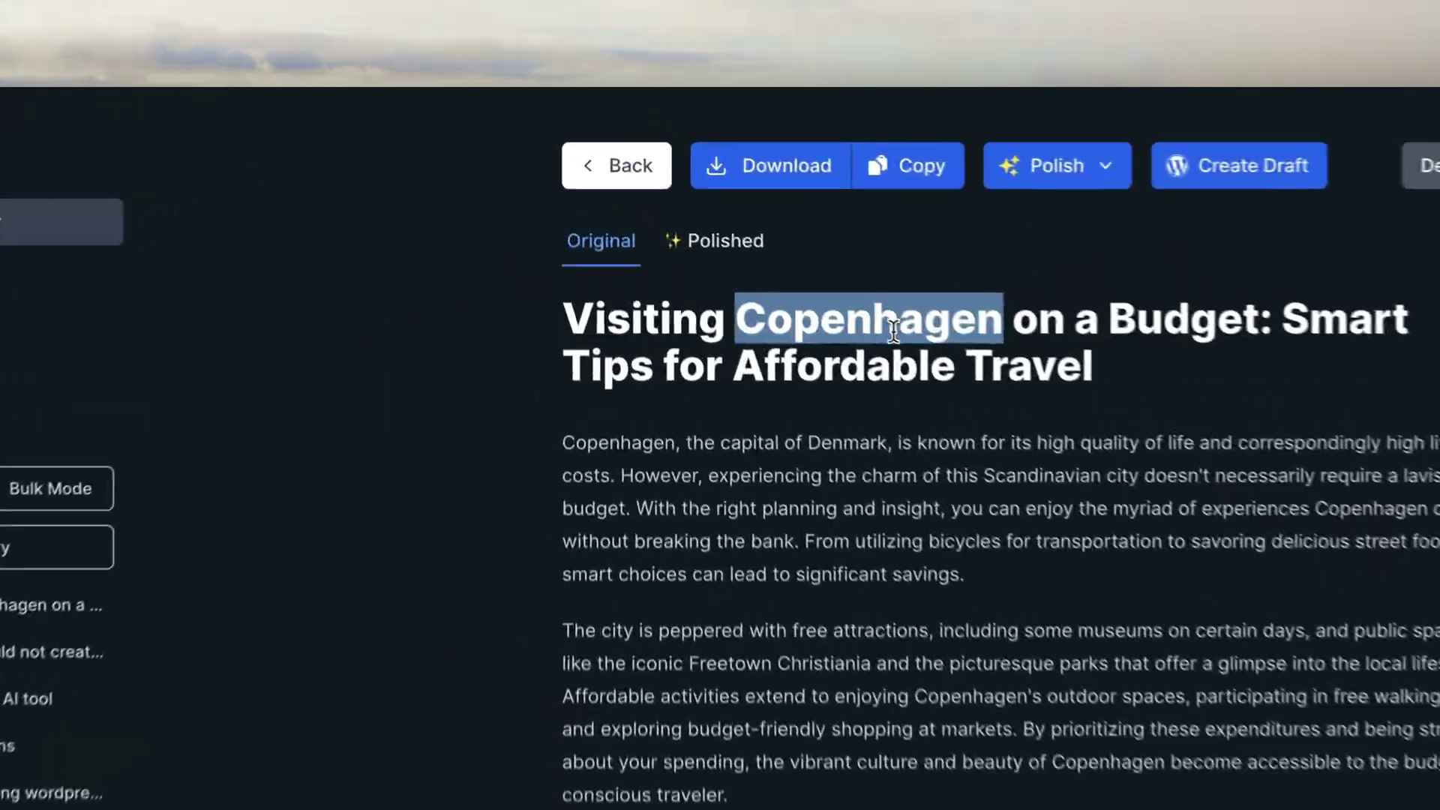
triple_click(731, 217)
key("ctrl+c")
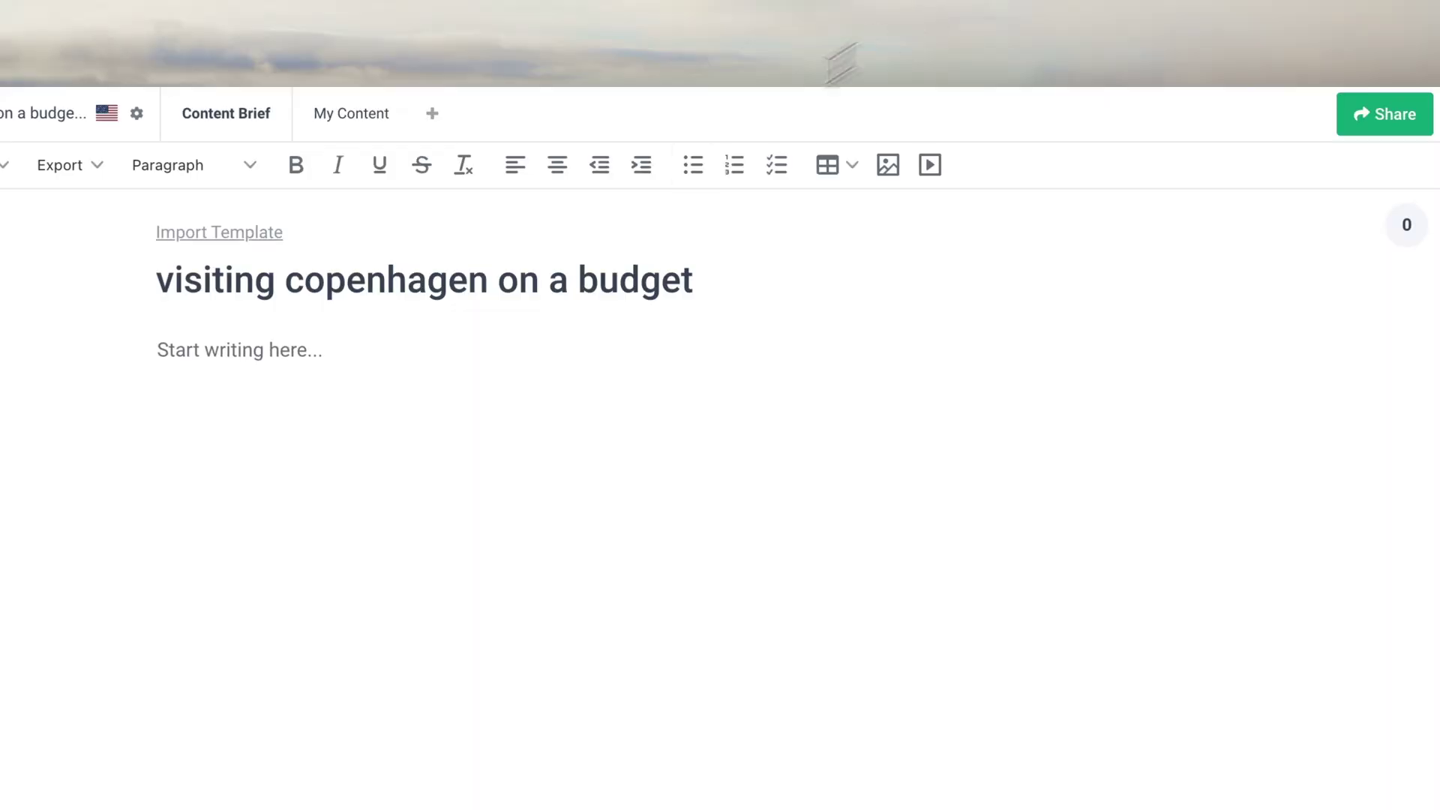
triple_click(384, 275)
key("ctrl+v")
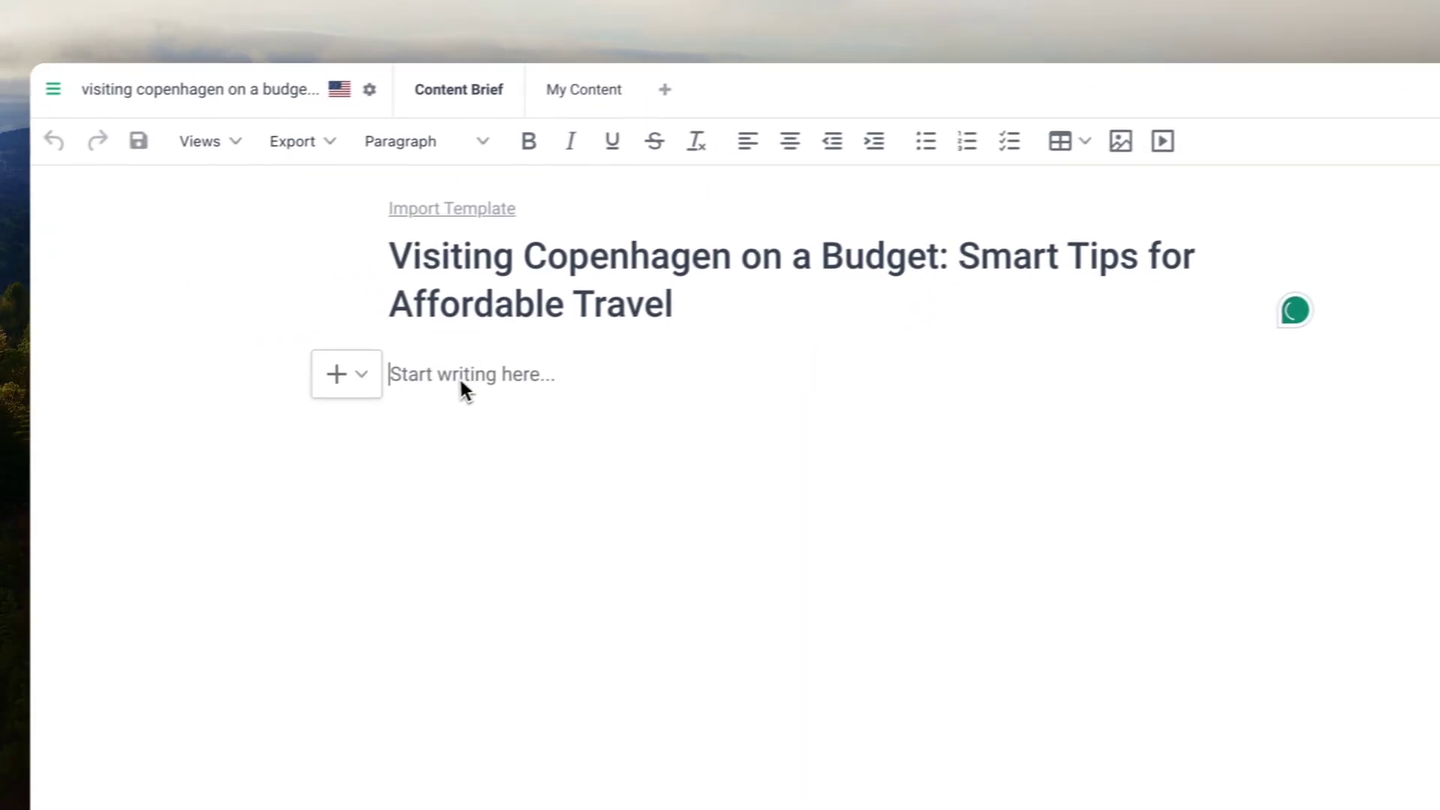
Paste the article below the Frase title, deleting the duplicate heading and blank line.
left_click(461, 378)
key("ctrl+v")
double_click(483, 380)
triple_click(529, 390)
key("BackSpace")
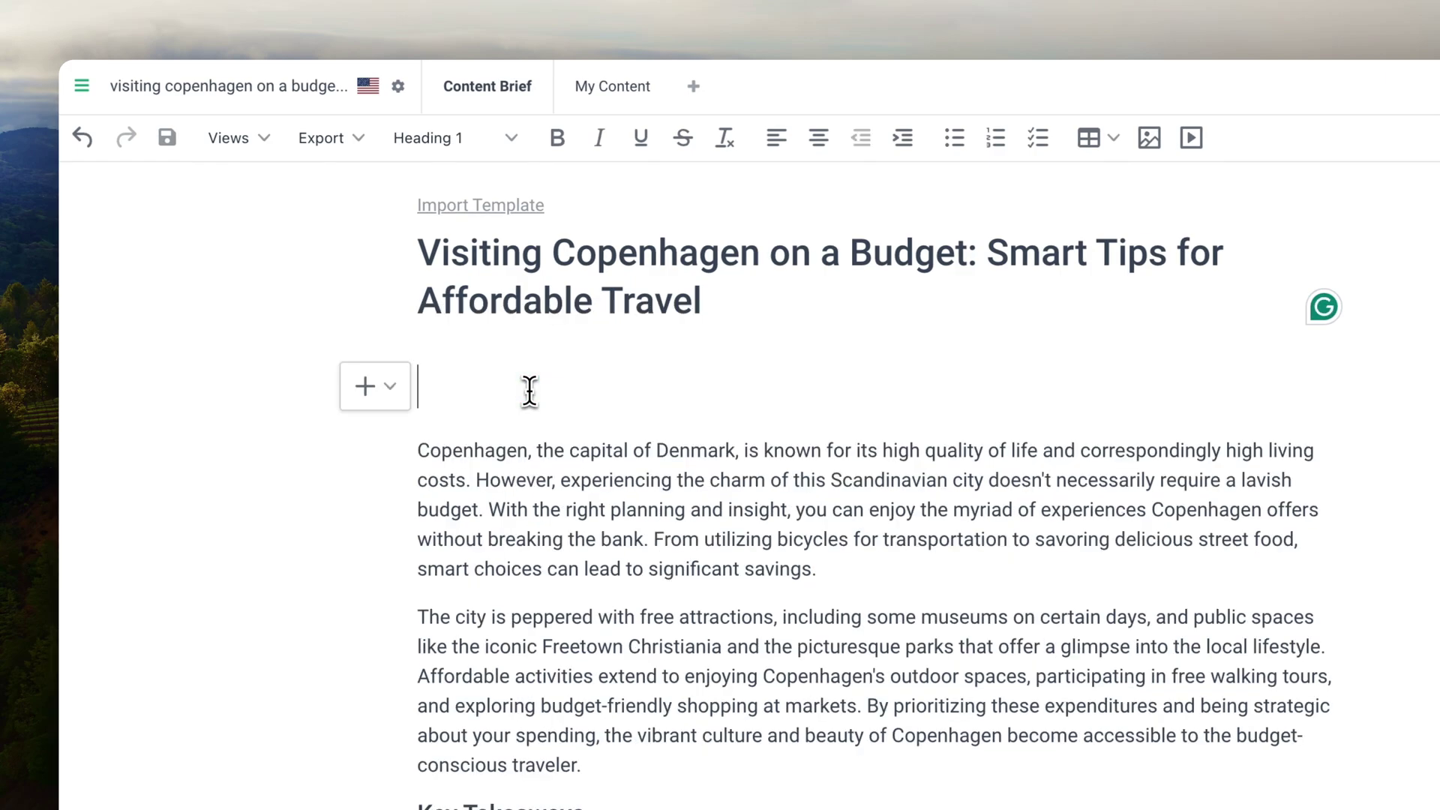
key("Delete")
Accept the Grammarly rewording in the Conclusion and show the topic-score keyword list.
scroll(800, 530, "down", 10)
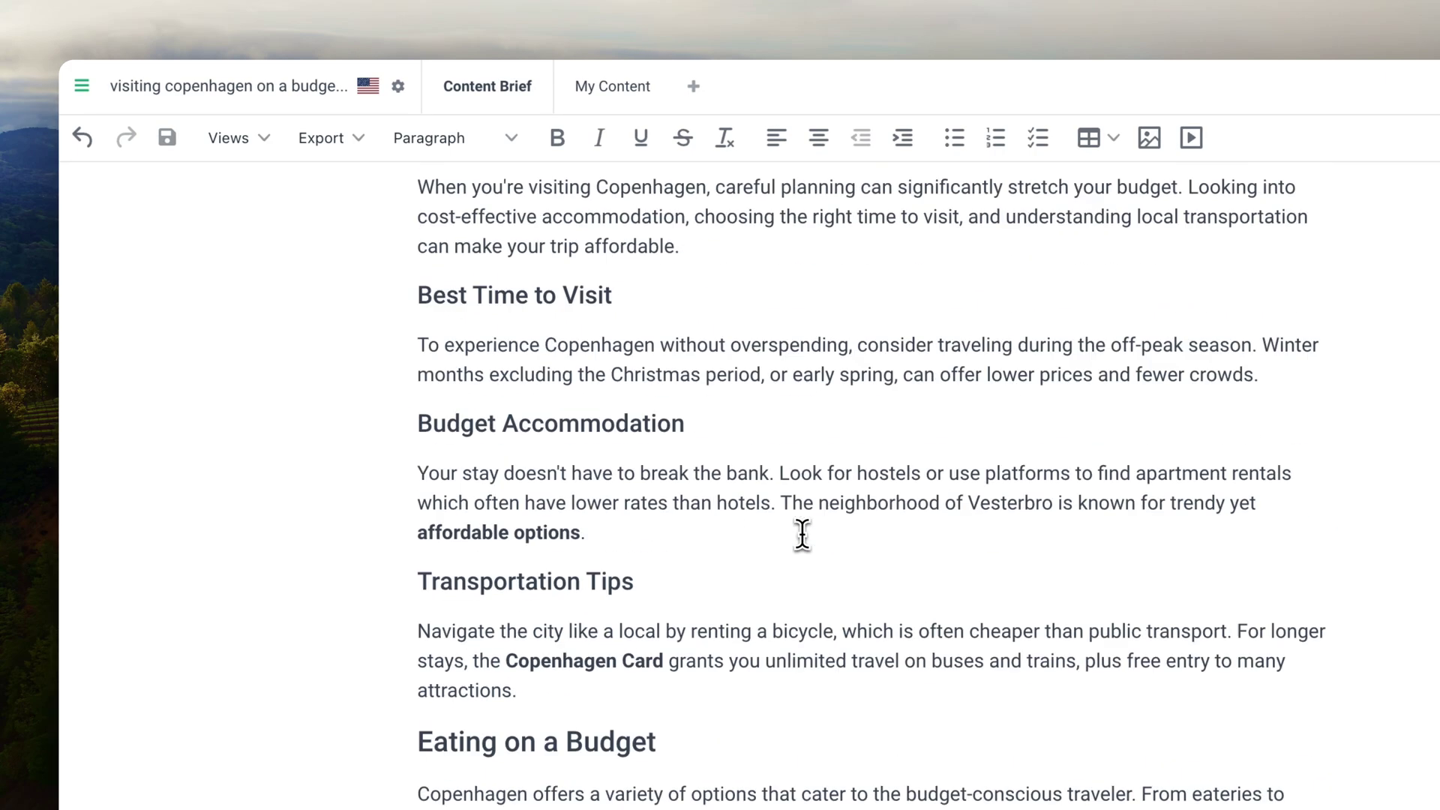
scroll(801, 534, "down", 20)
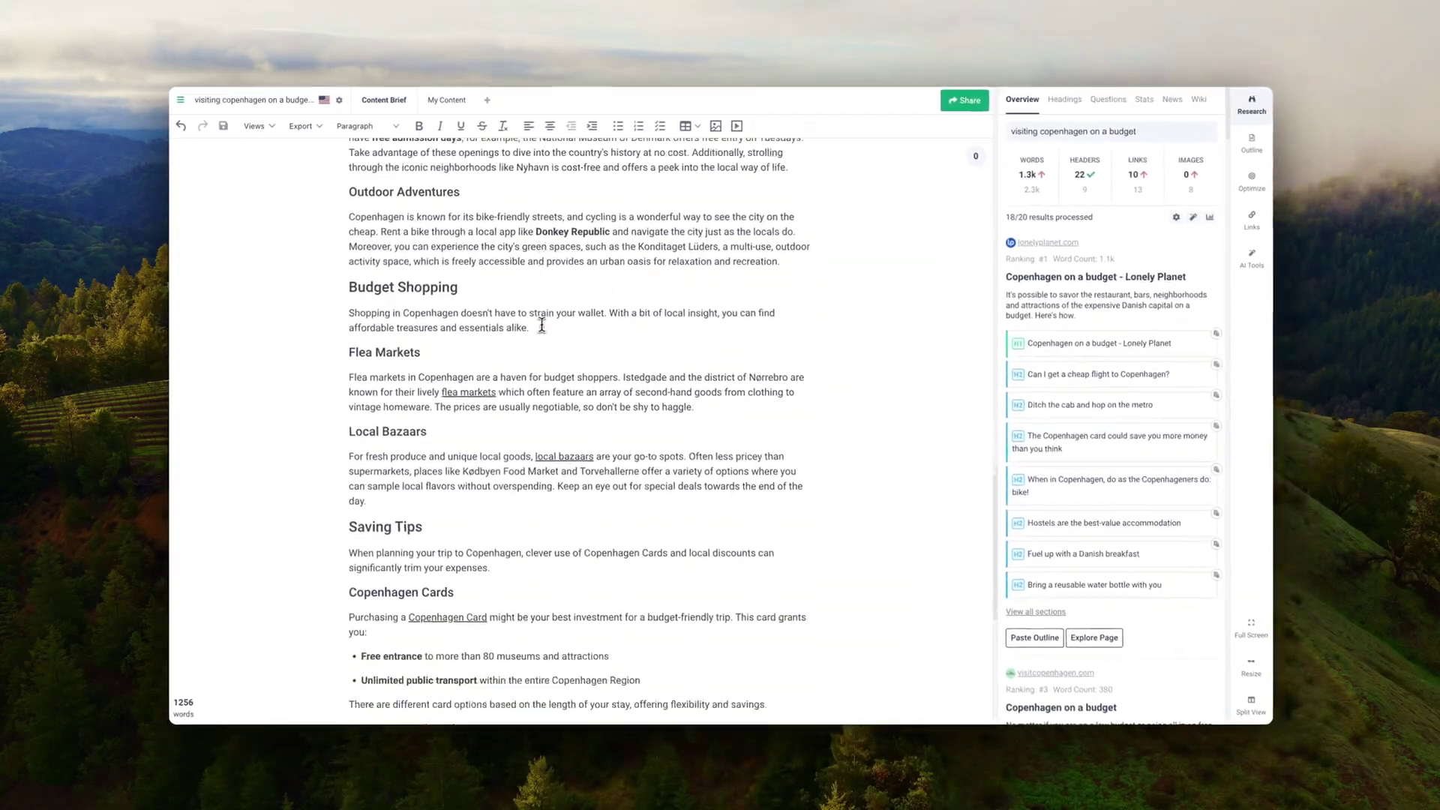
scroll(541, 324, "down", 8)
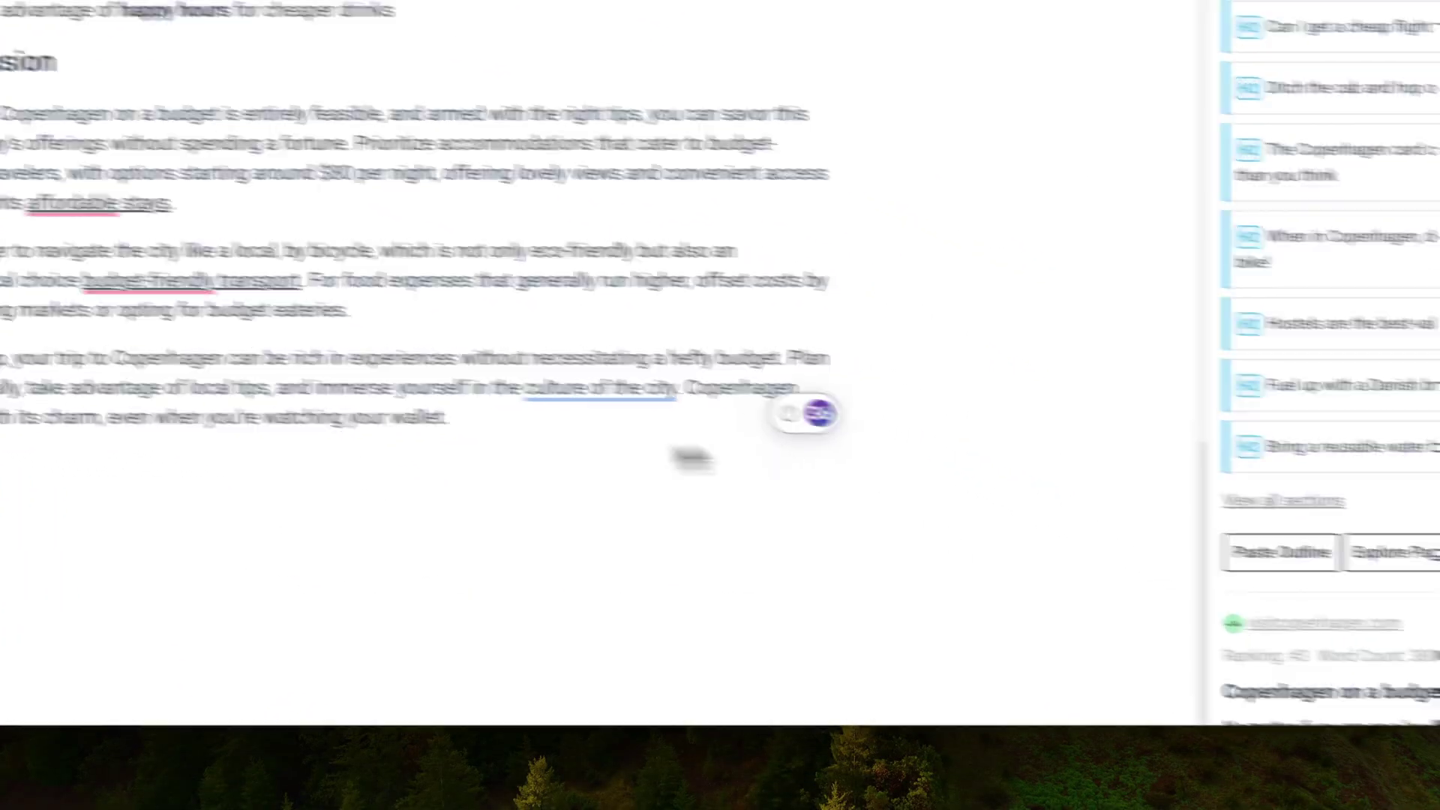
mouse_move(187, 285)
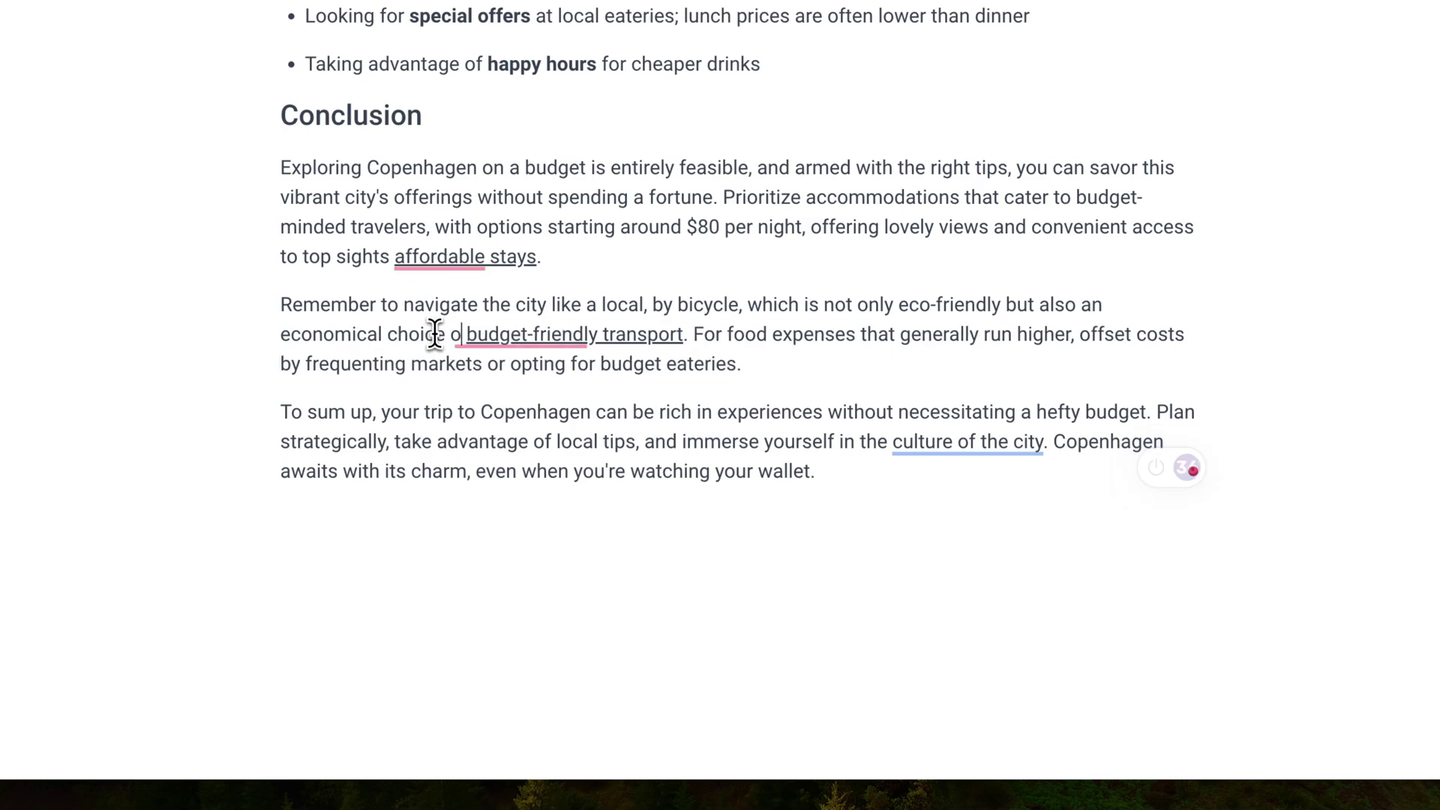
left_click(1049, 517)
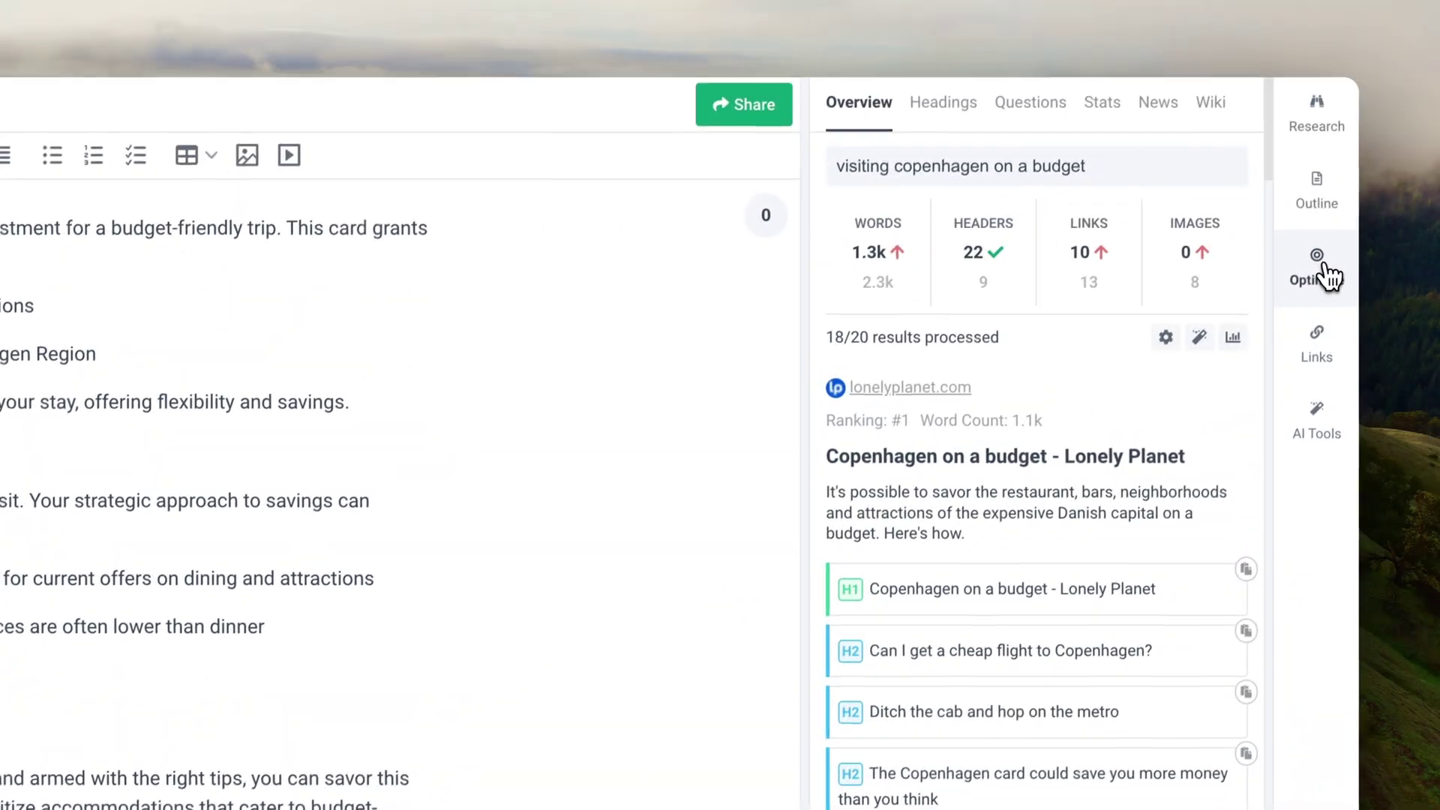
left_click(1324, 279)
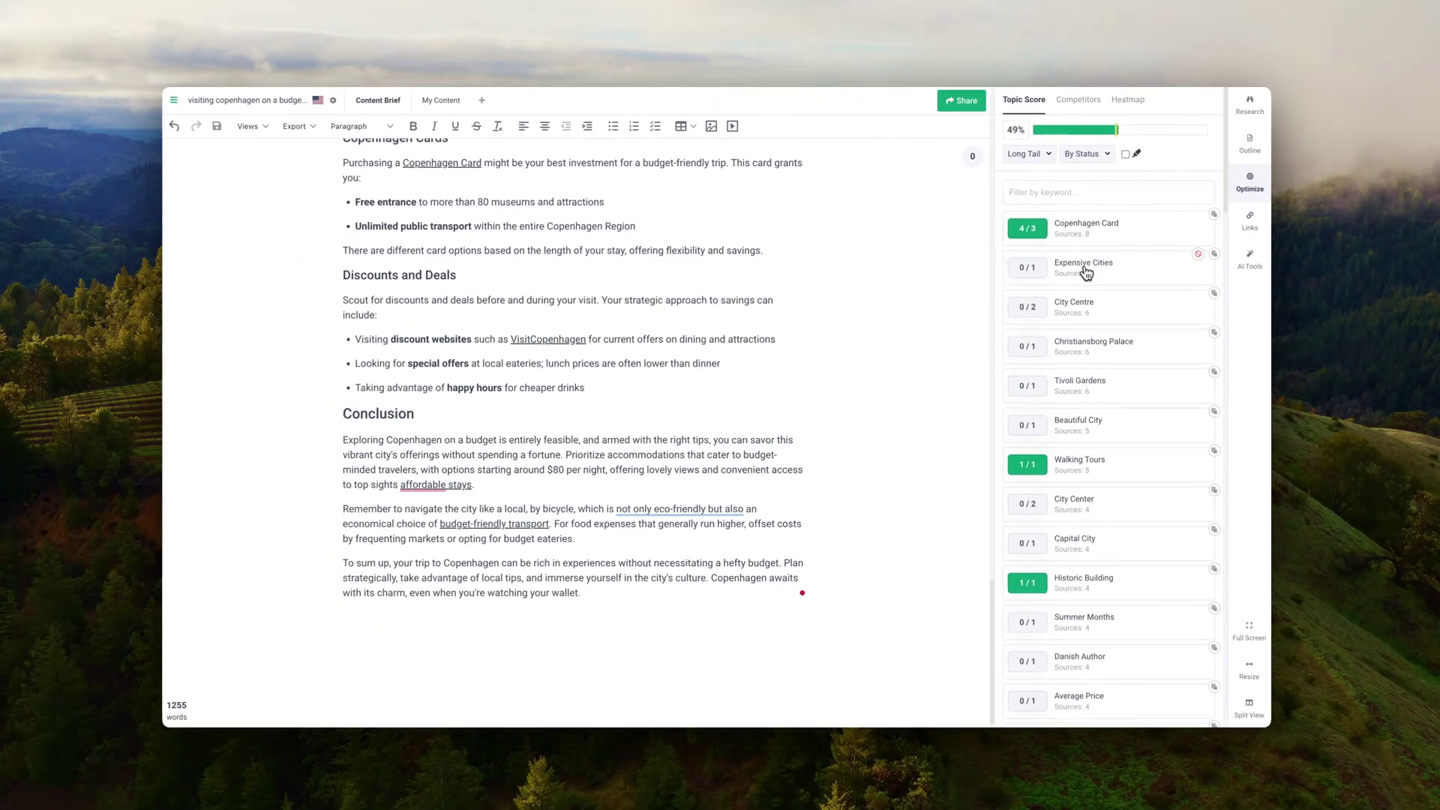
Start a new paragraph after Planning Your Trip reading 'Copenhagen is one of the'.
scroll(574, 424, "up", 10)
scroll(575, 424, "up", 15)
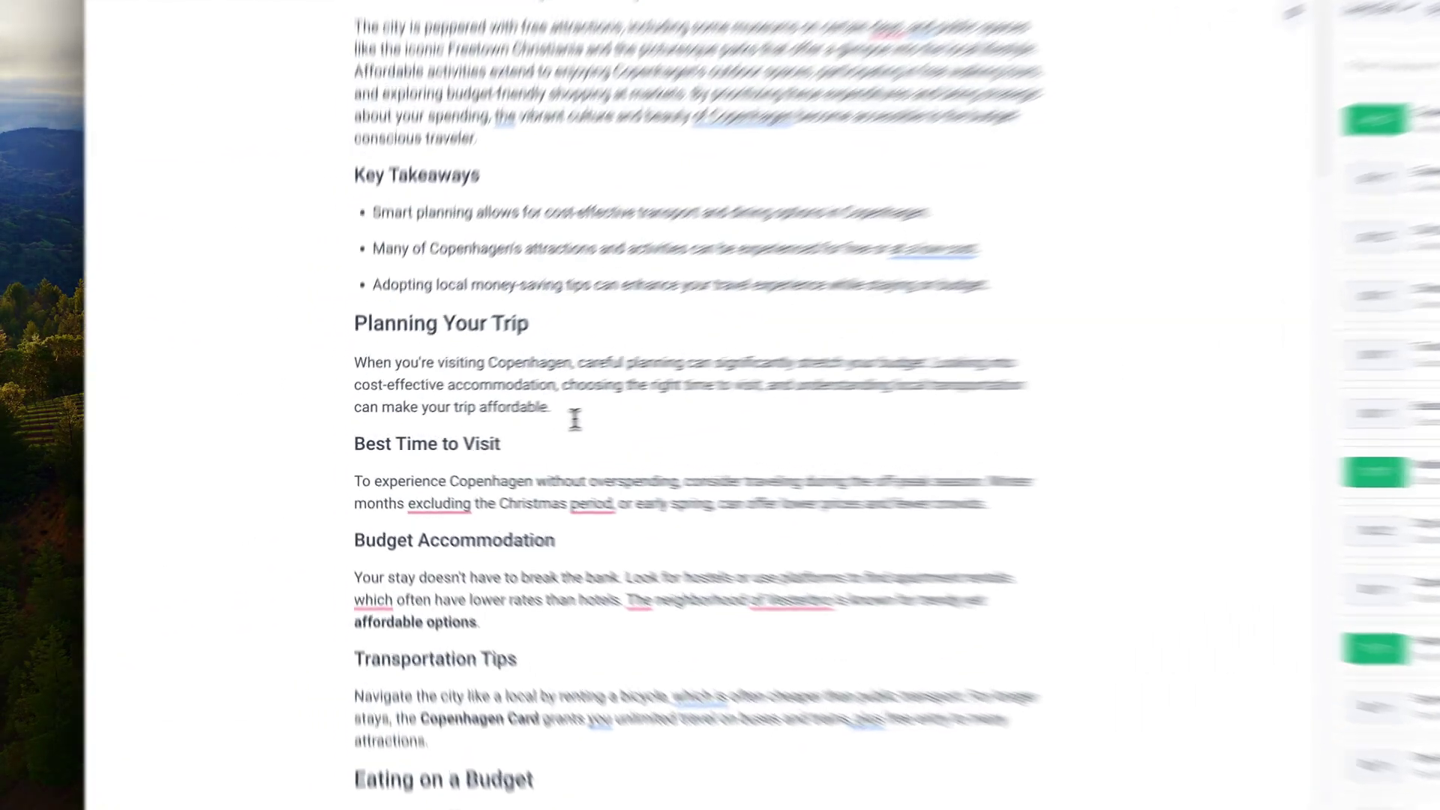
left_click(497, 419)
key("Return")
type("Co")
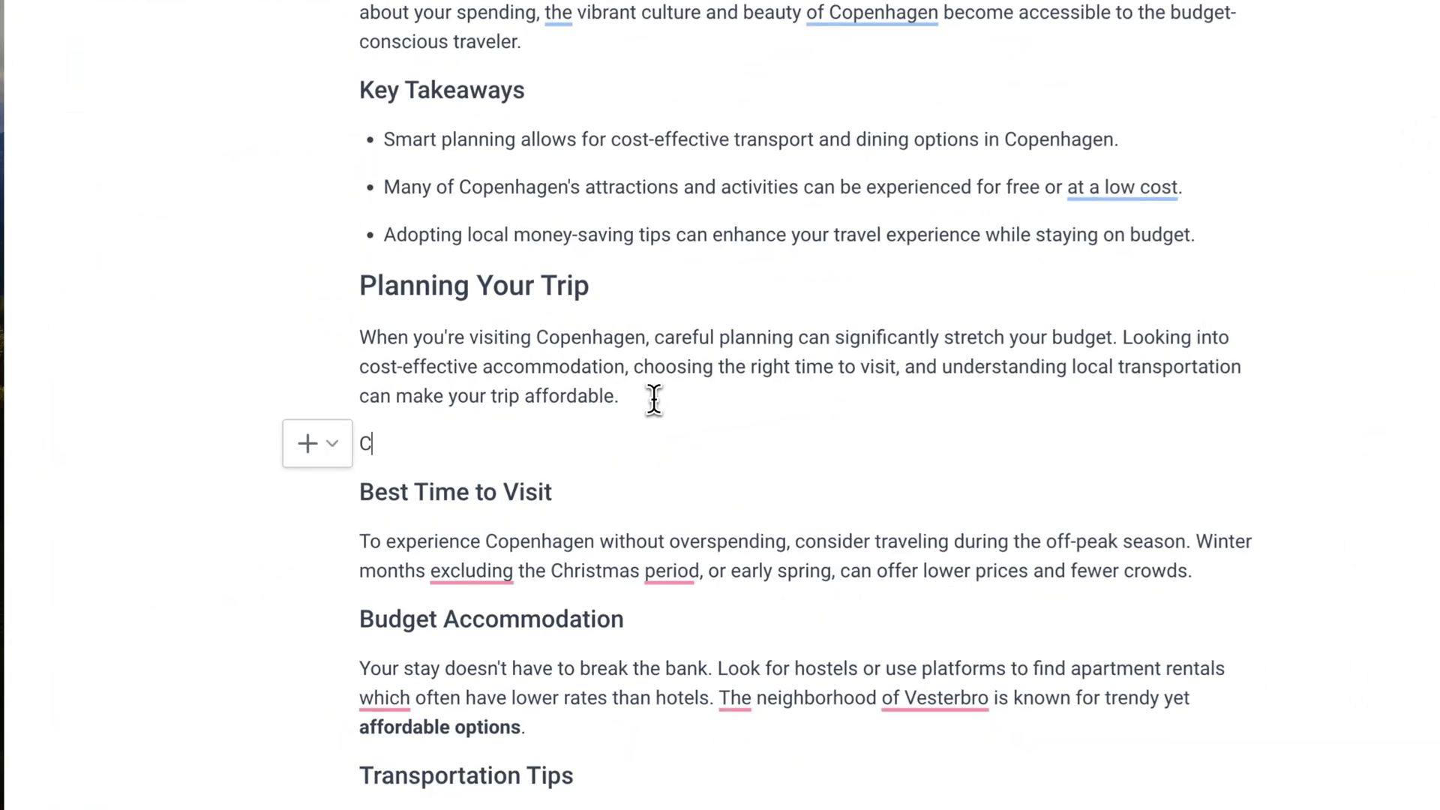
type("penhagen is one of the most expensive cities, which is why you need this guide.")
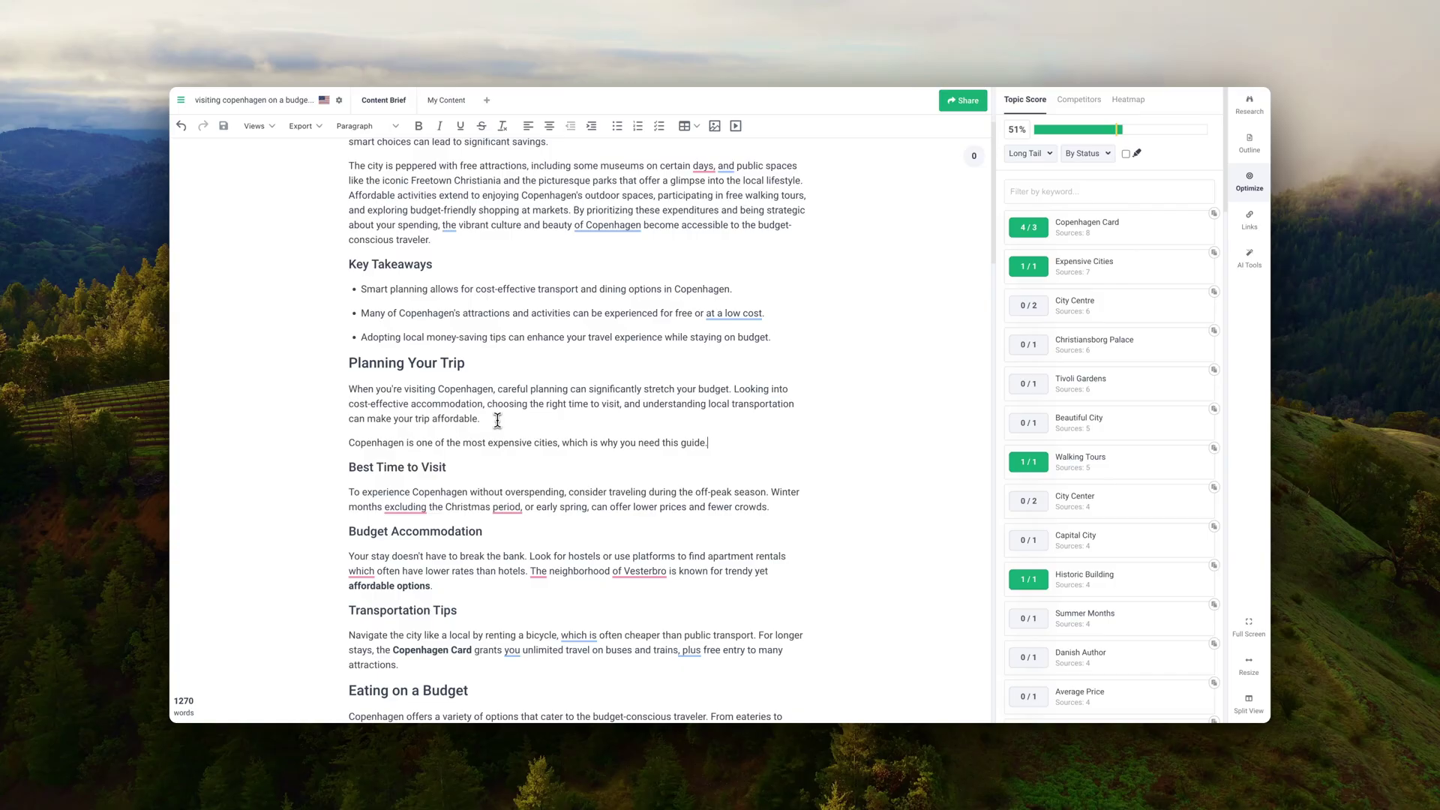
Swap the two generic opening paragraphs for the pasted personal intro about living in Copenhagen.
scroll(475, 542, "down", 3)
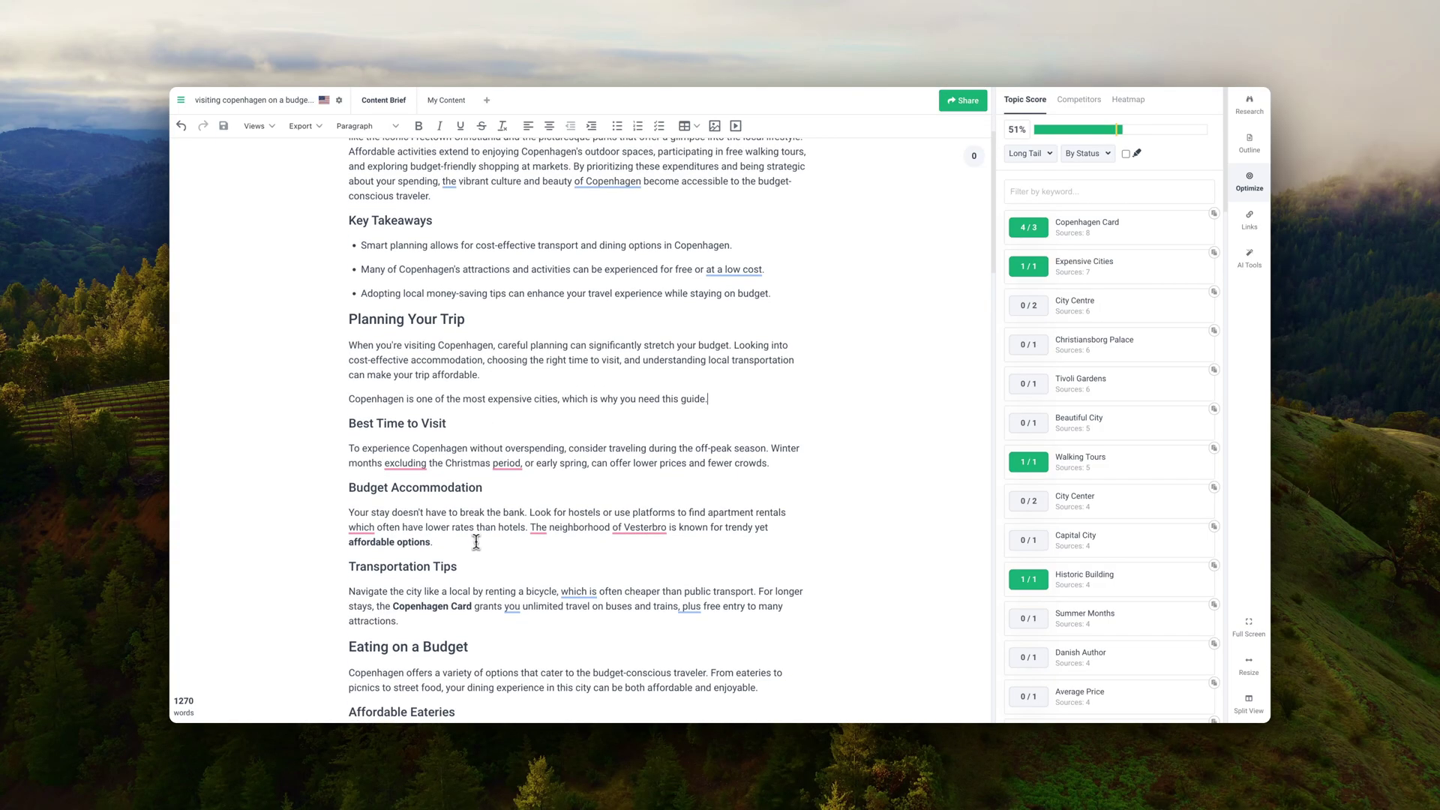
scroll(476, 542, "down", 1)
scroll(475, 542, "up", 7)
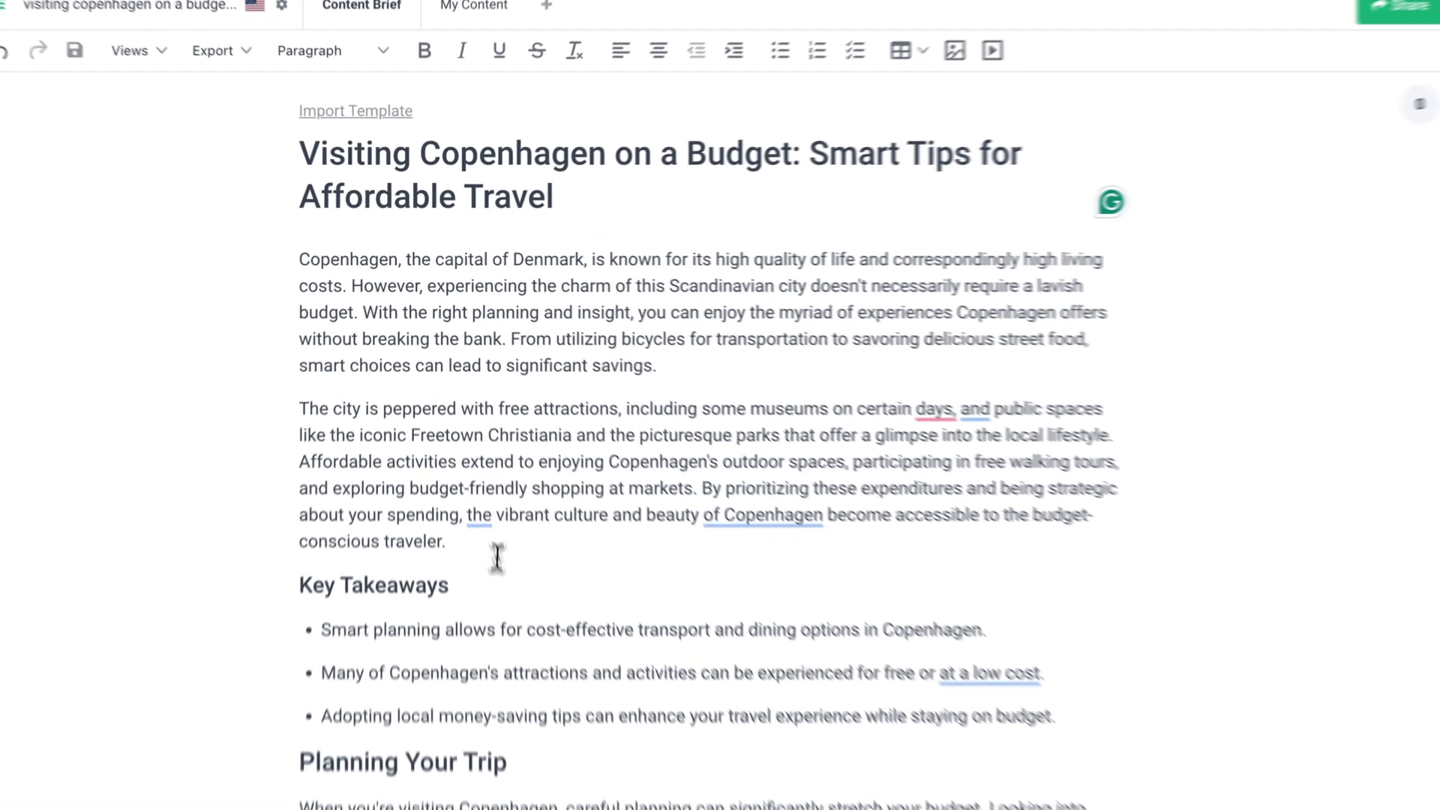
left_click(443, 400, "shift")
key("BackSpace")
type("Copenhagen is an expensive city to visit, but it’s beautiful and can be done on a budget, so don’t disregard it just yet. I’ve lived in Copenhagen my whole life, so I’ve collected all my tips on how to experience Copenhagen on a budget.")
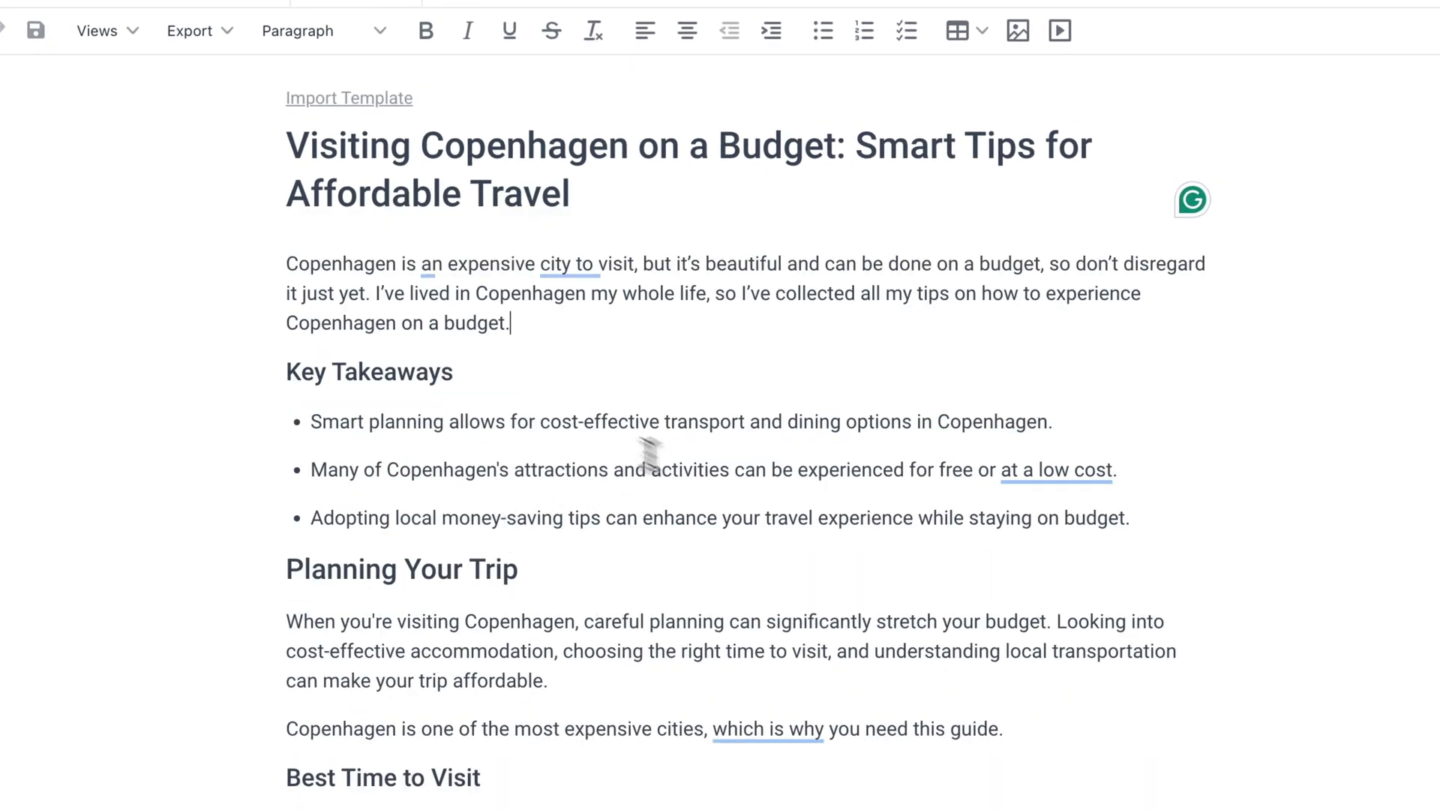
mouse_move(427, 272)
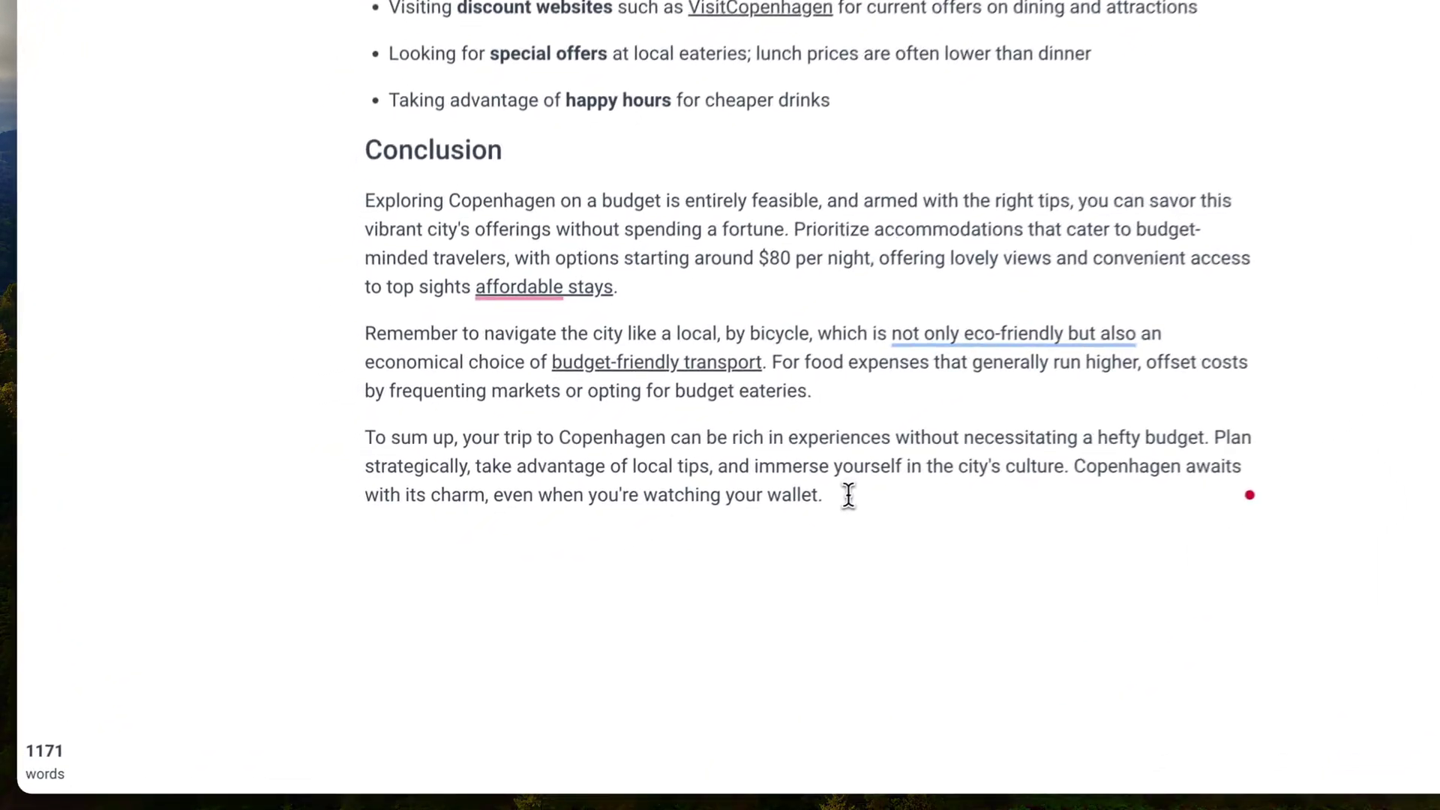
Add an FAQ line below the Conclusion and format it as Heading 2.
left_click(858, 489)
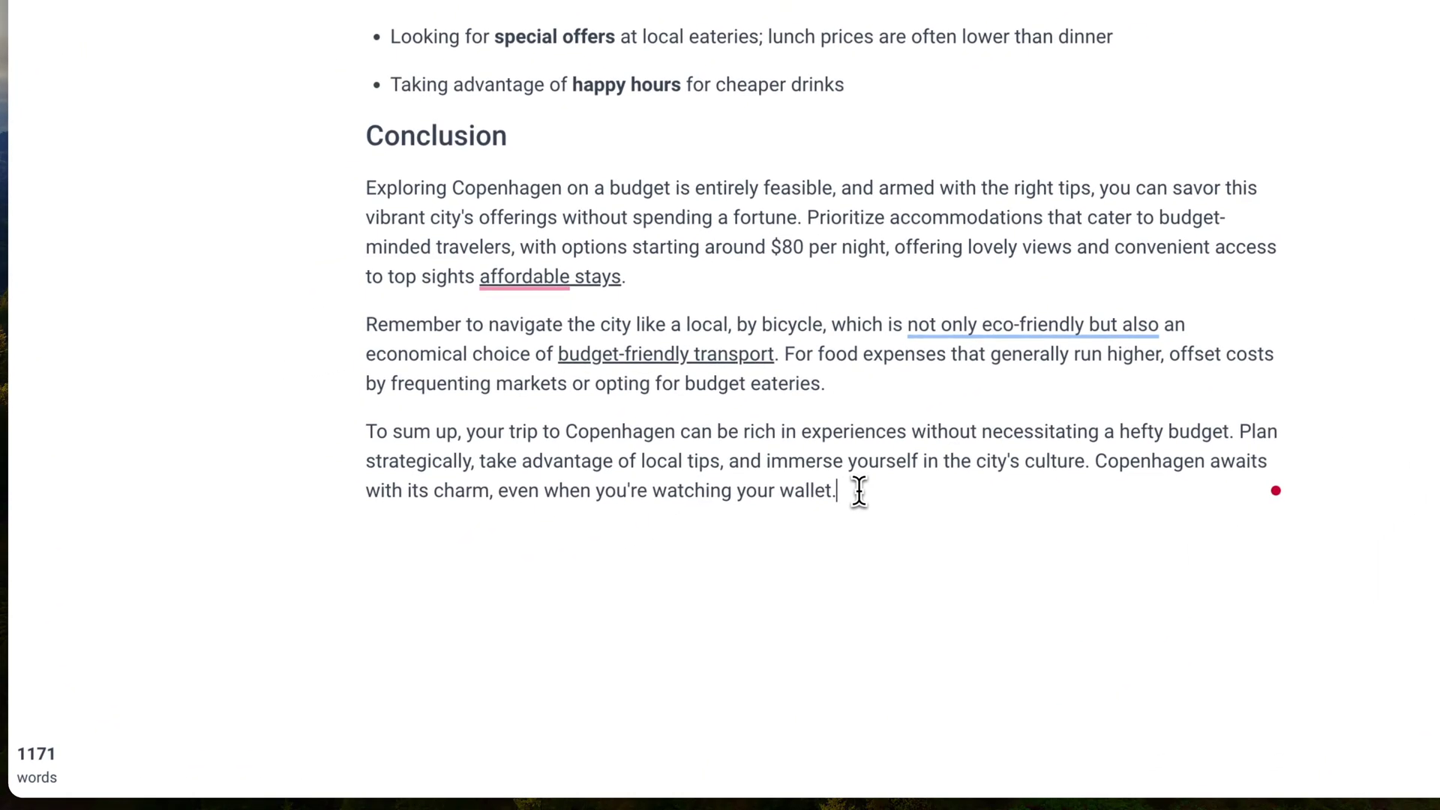
key("Return")
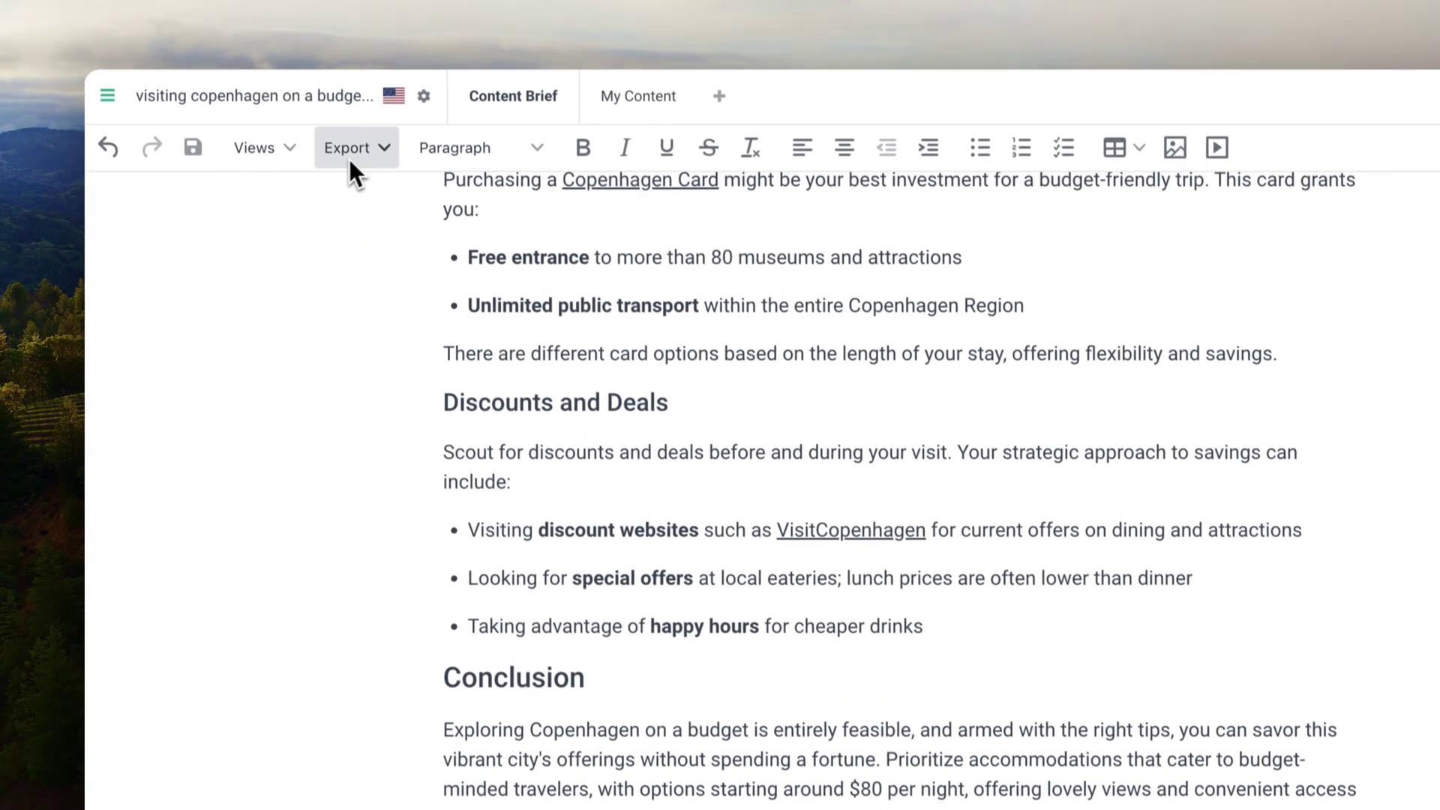
left_click(507, 160)
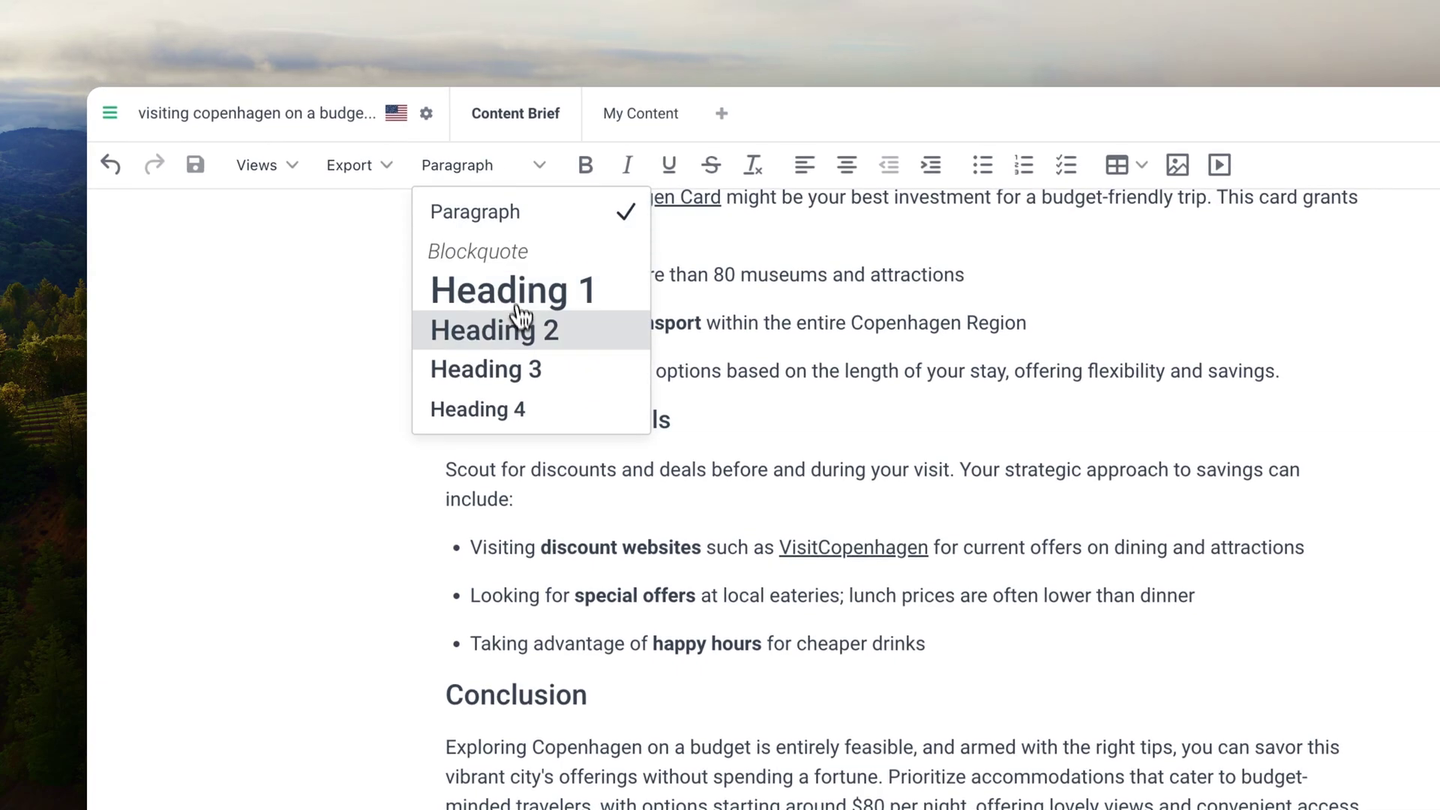
left_click(520, 317)
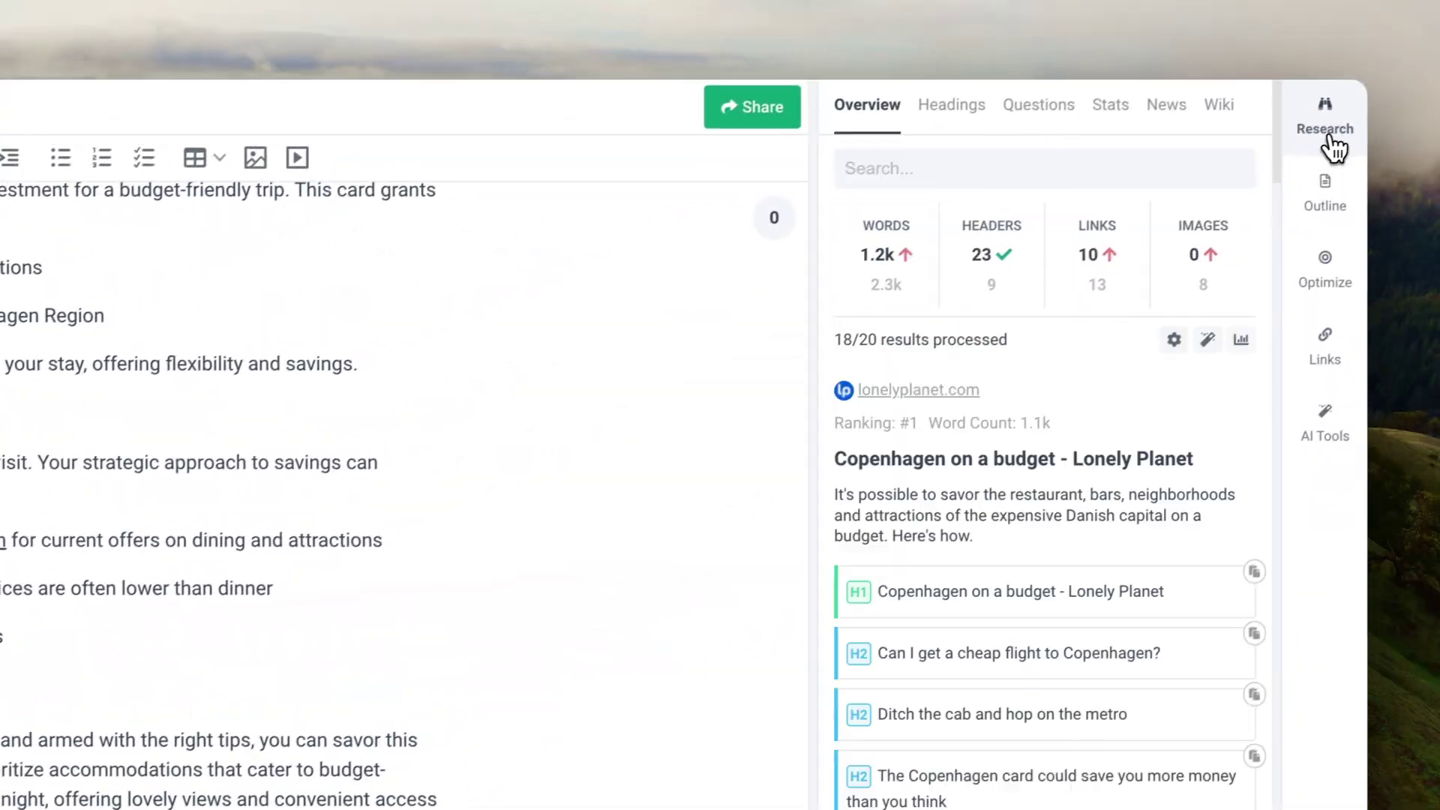
Insert the People Also Ask daily budget and cheapest month questions, with an answer line under the first.
left_click(1068, 111)
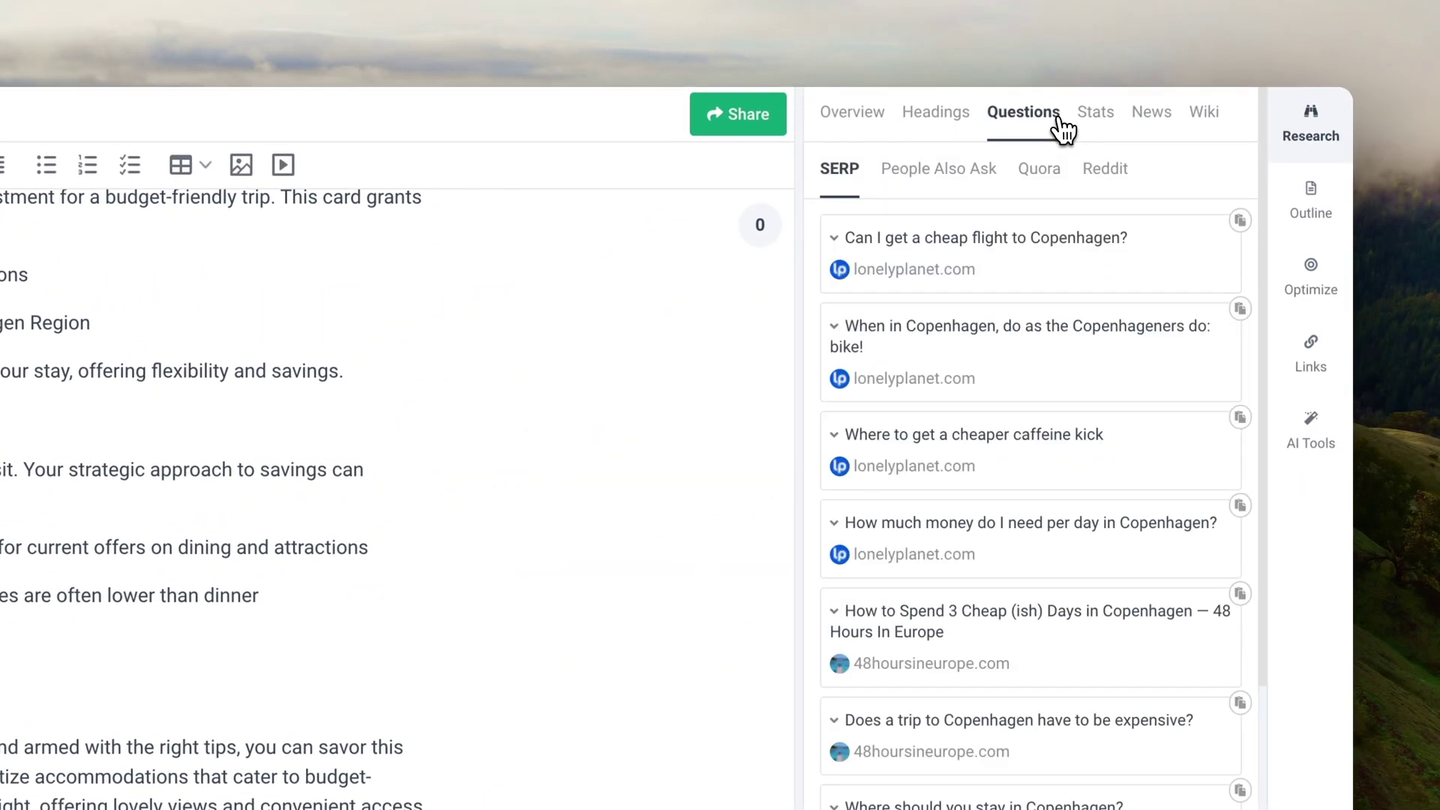
left_click(932, 186)
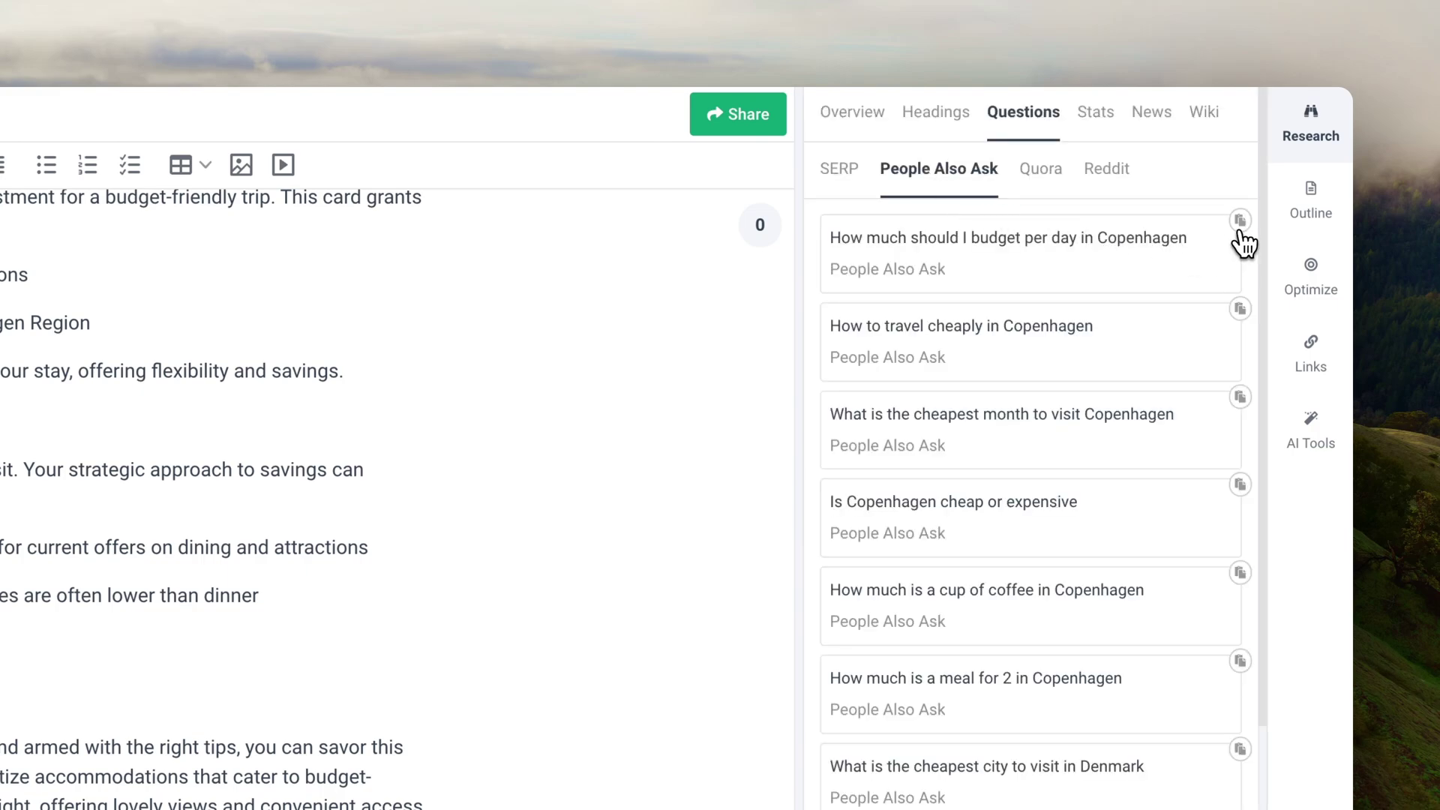
left_click(1240, 221)
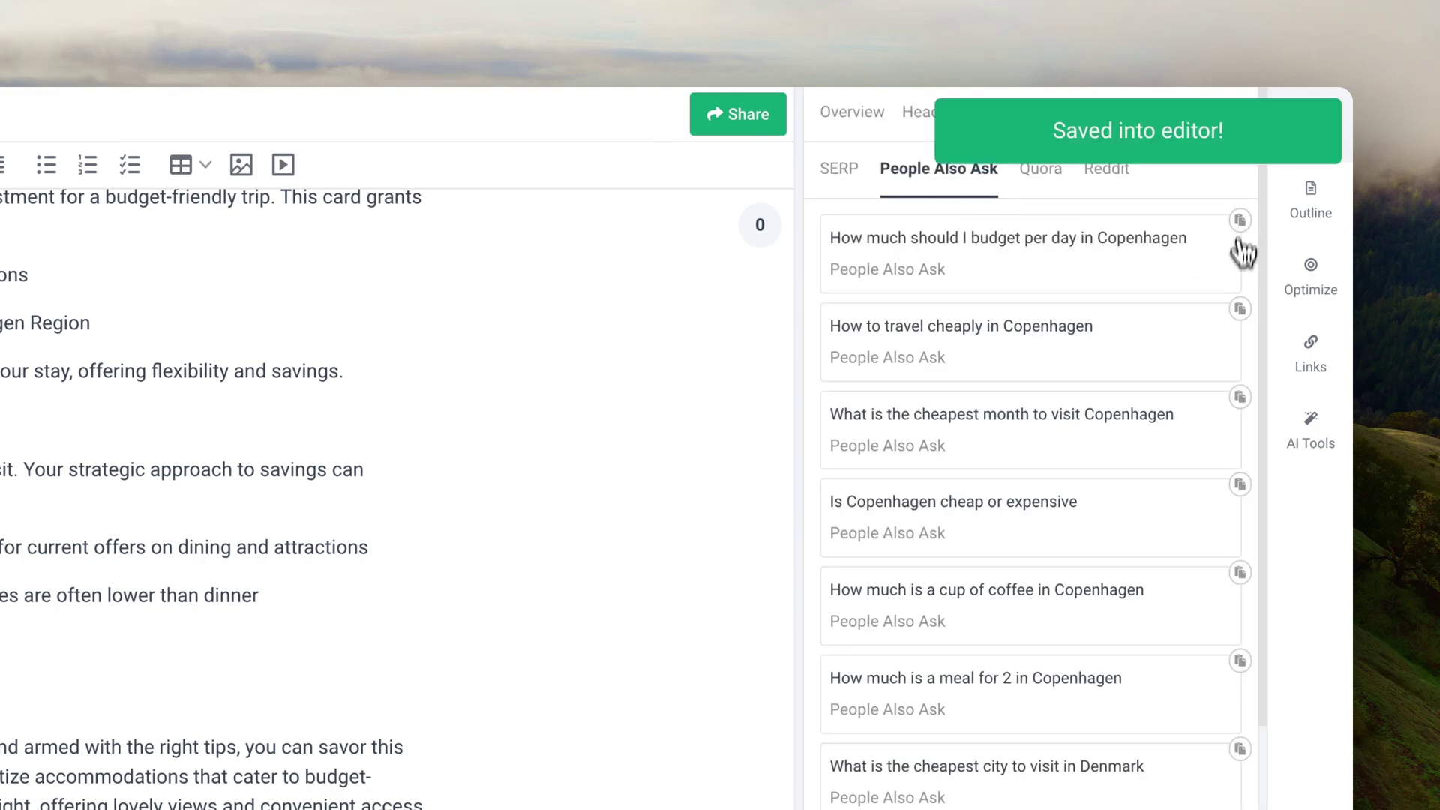
left_click(1240, 397)
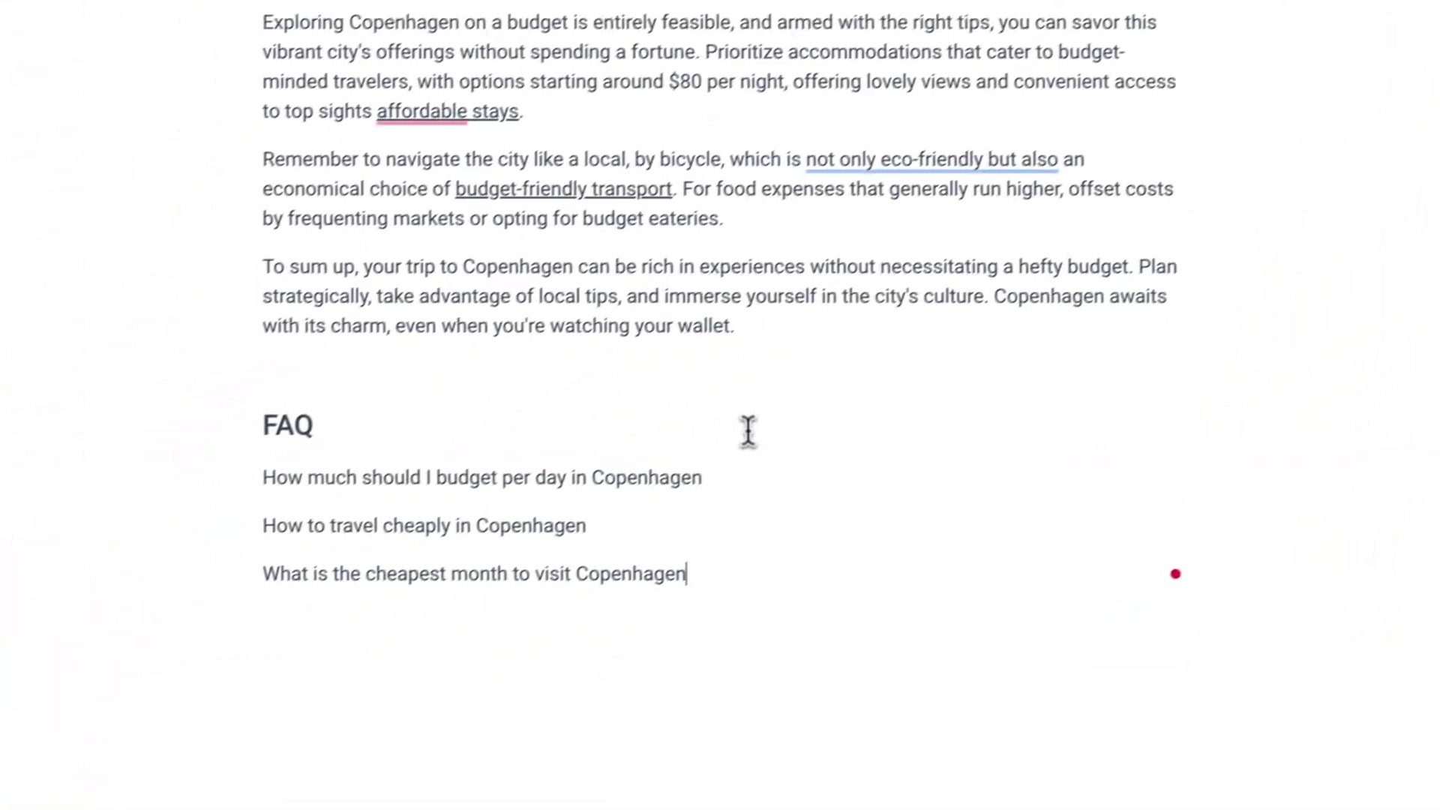
left_click(748, 478)
key("Return")
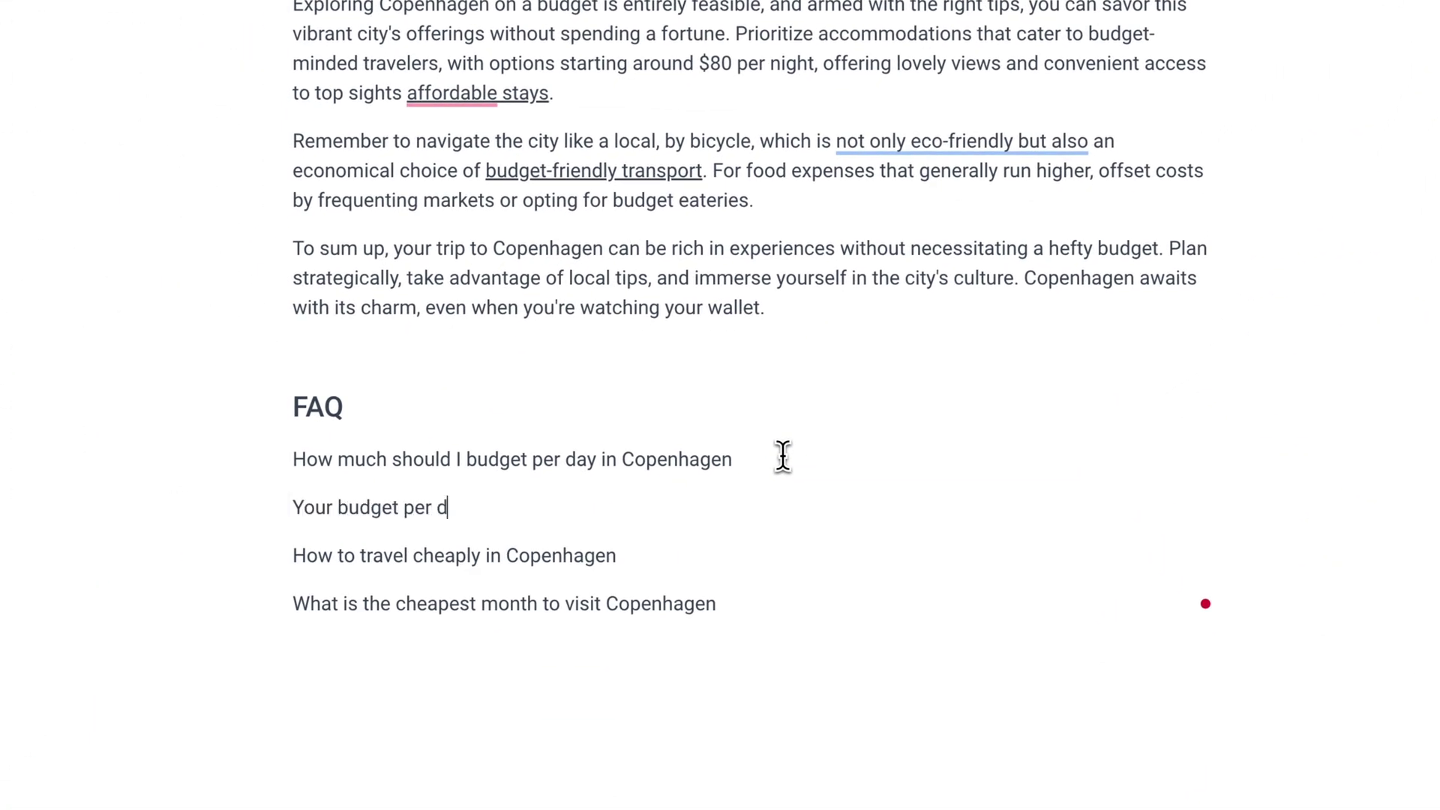
Type the answer start 'Your budget per day in', then split Conclusion paragraphs after 'fortune.' and 'hefty budget.'.
type("Your budget per day in Copenhagen should be XYZ.")
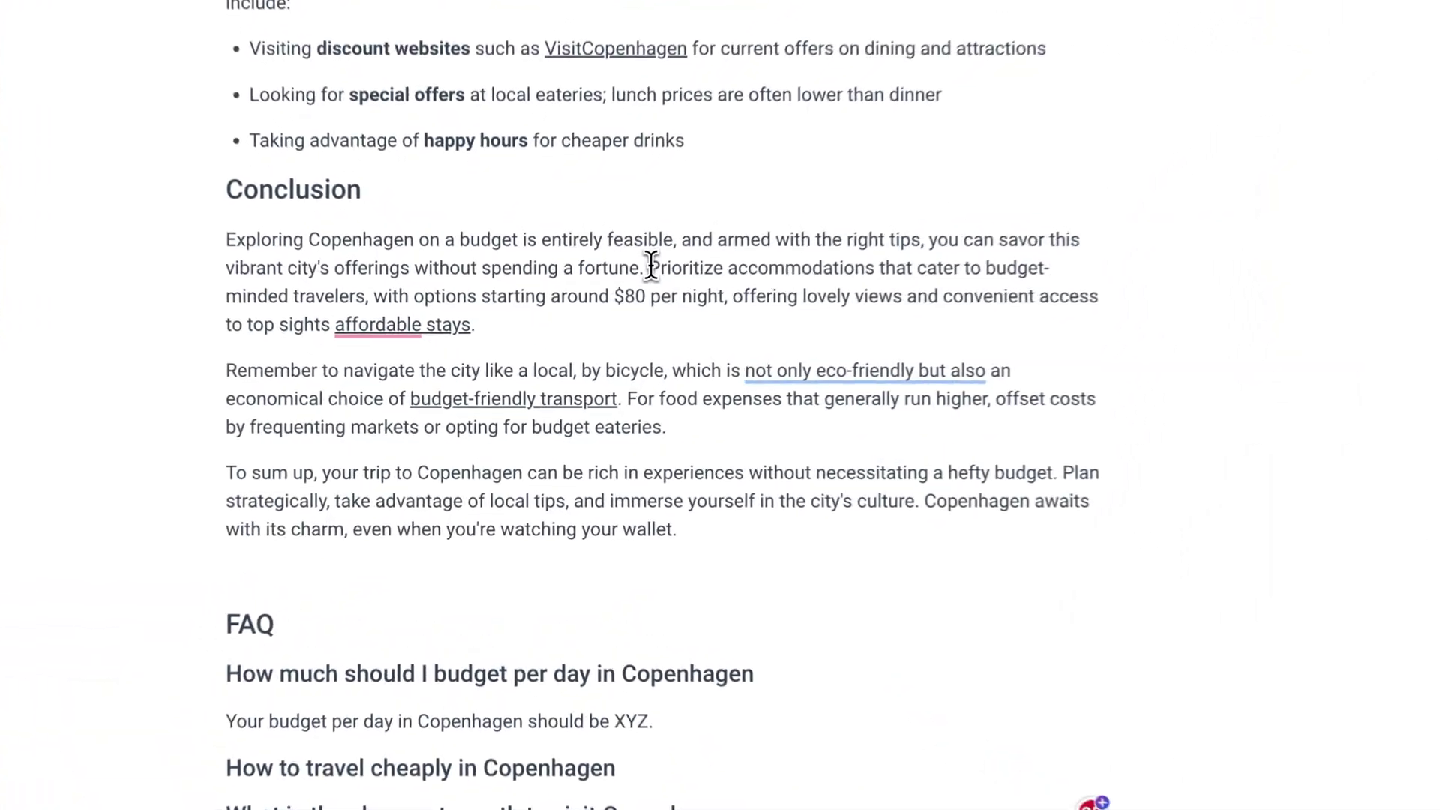
left_click(732, 33)
key("Return")
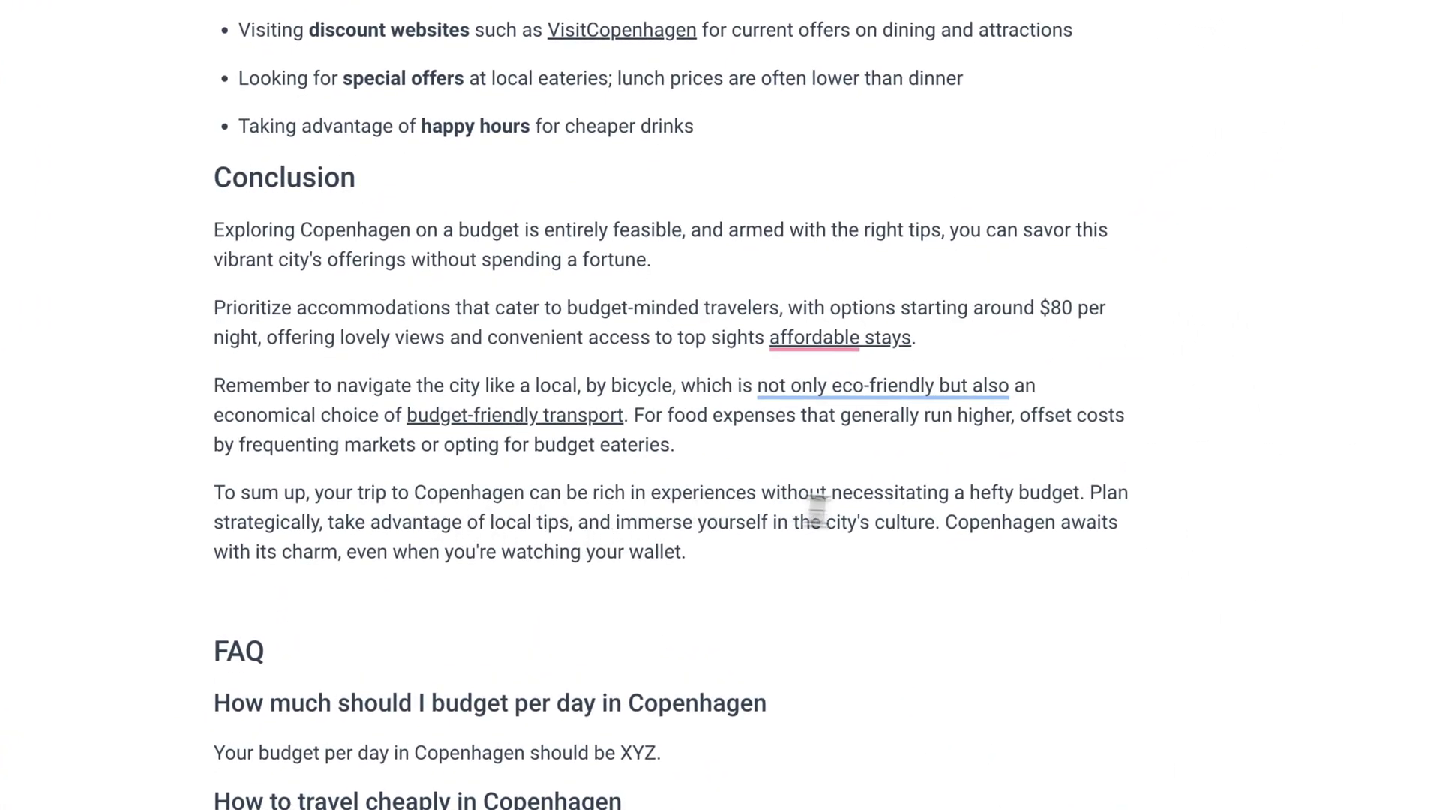
left_click(1085, 492)
key("Return")
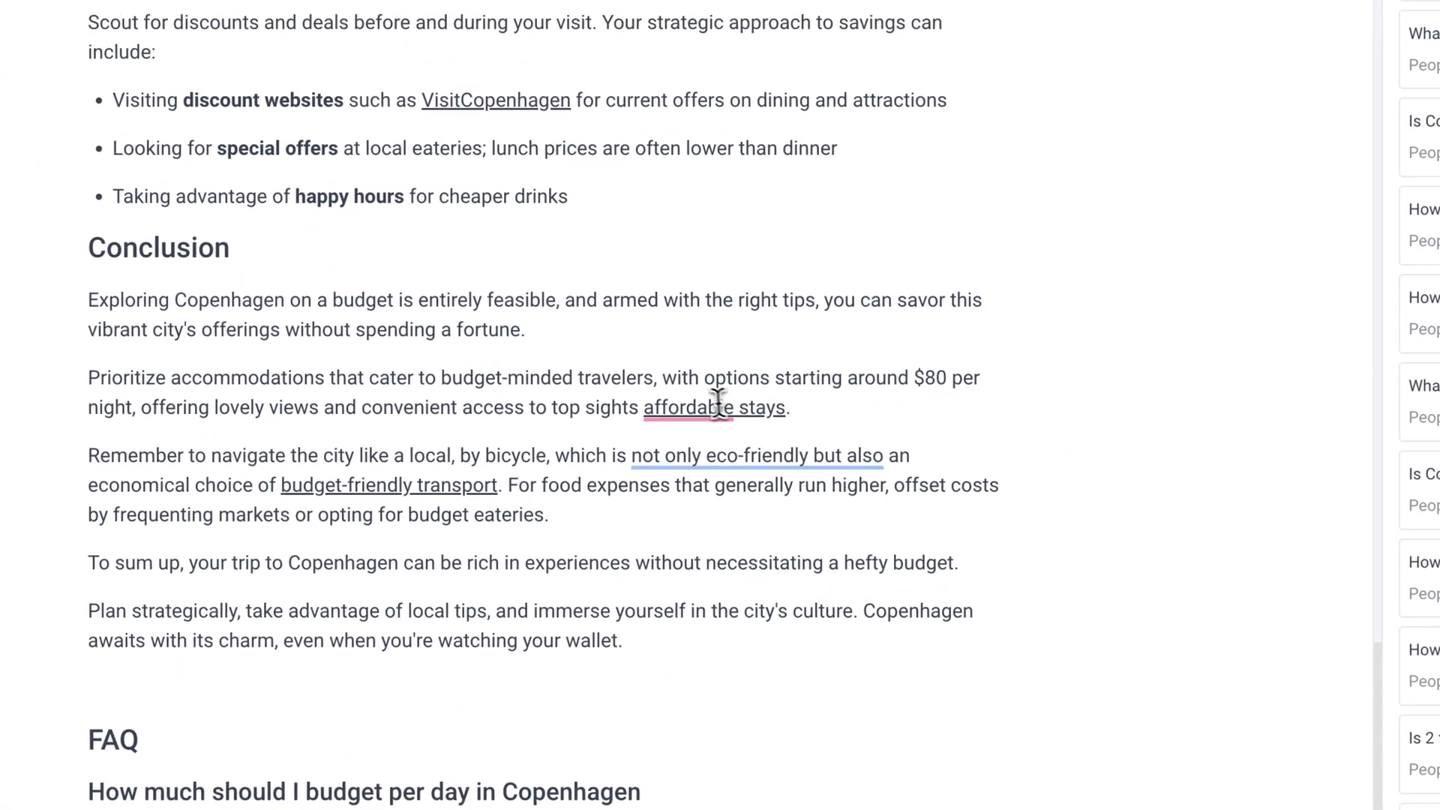
Split the Local Bazaars, Flea Markets and Outdoor Adventures paragraphs before 'Often', 'Istedgade' and 'Rent'.
scroll(718, 405, "up", 13)
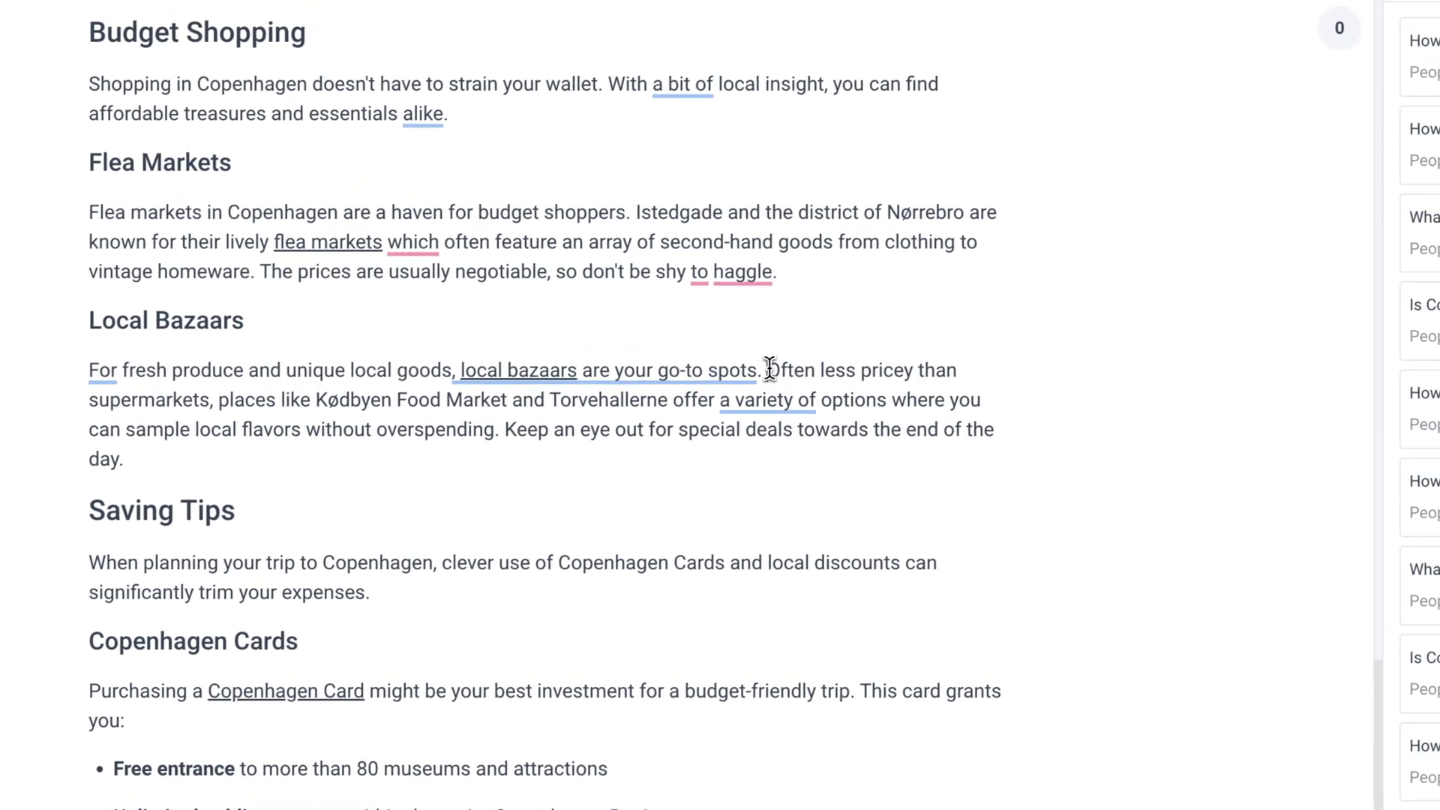
left_click(766, 370)
key("Return")
scroll(764, 367, "up", 2)
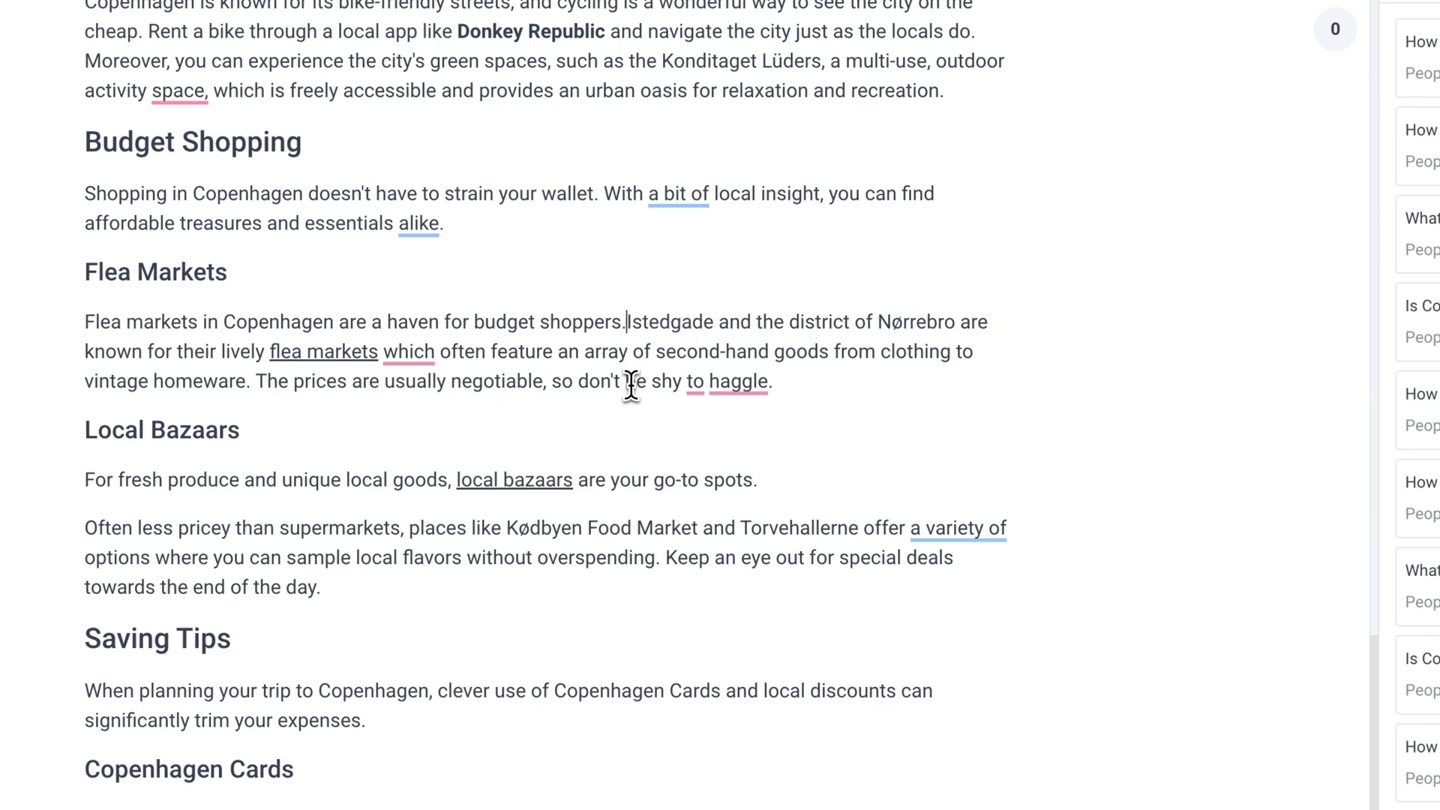
key("Return")
scroll(630, 420, "up", 5)
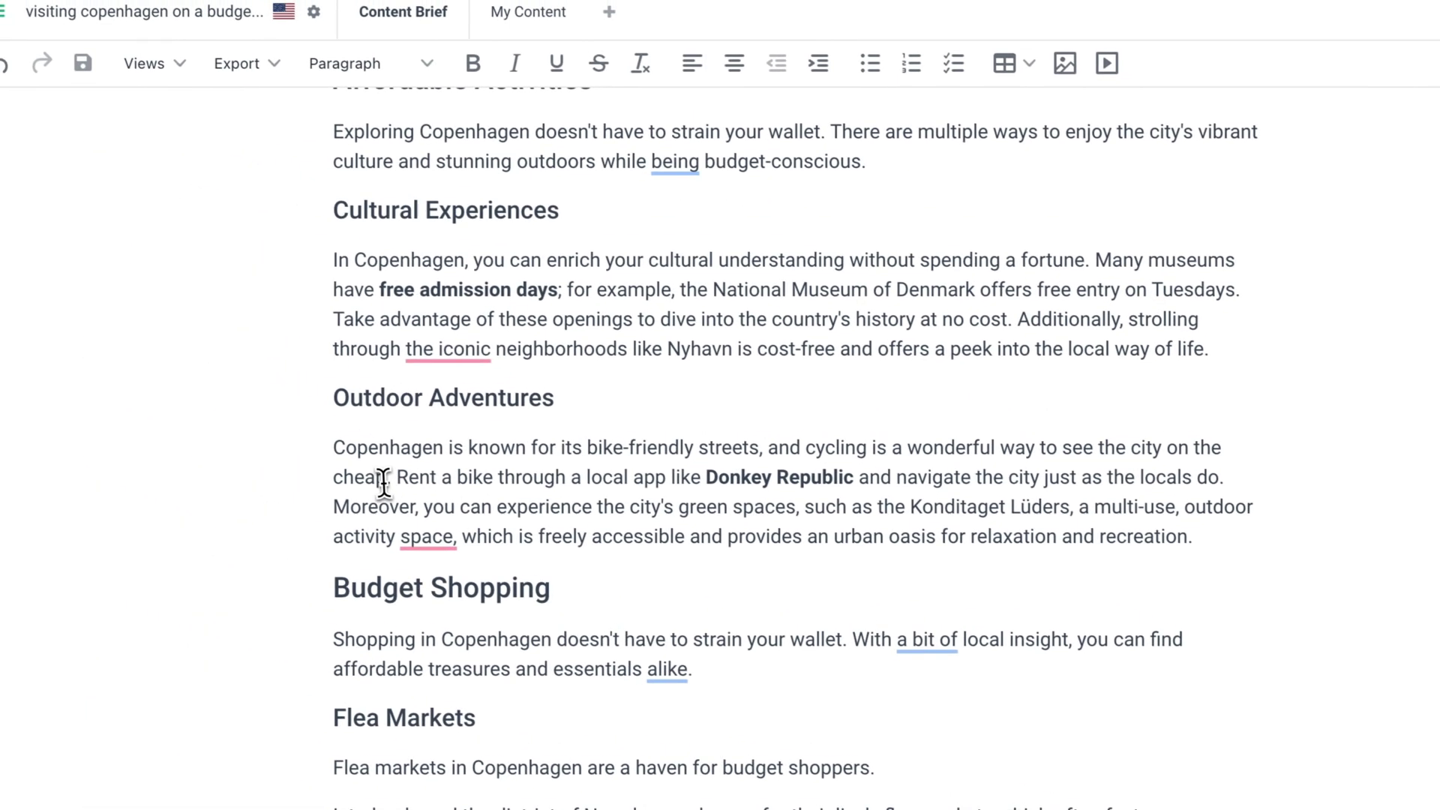
left_click(396, 477)
key("Return")
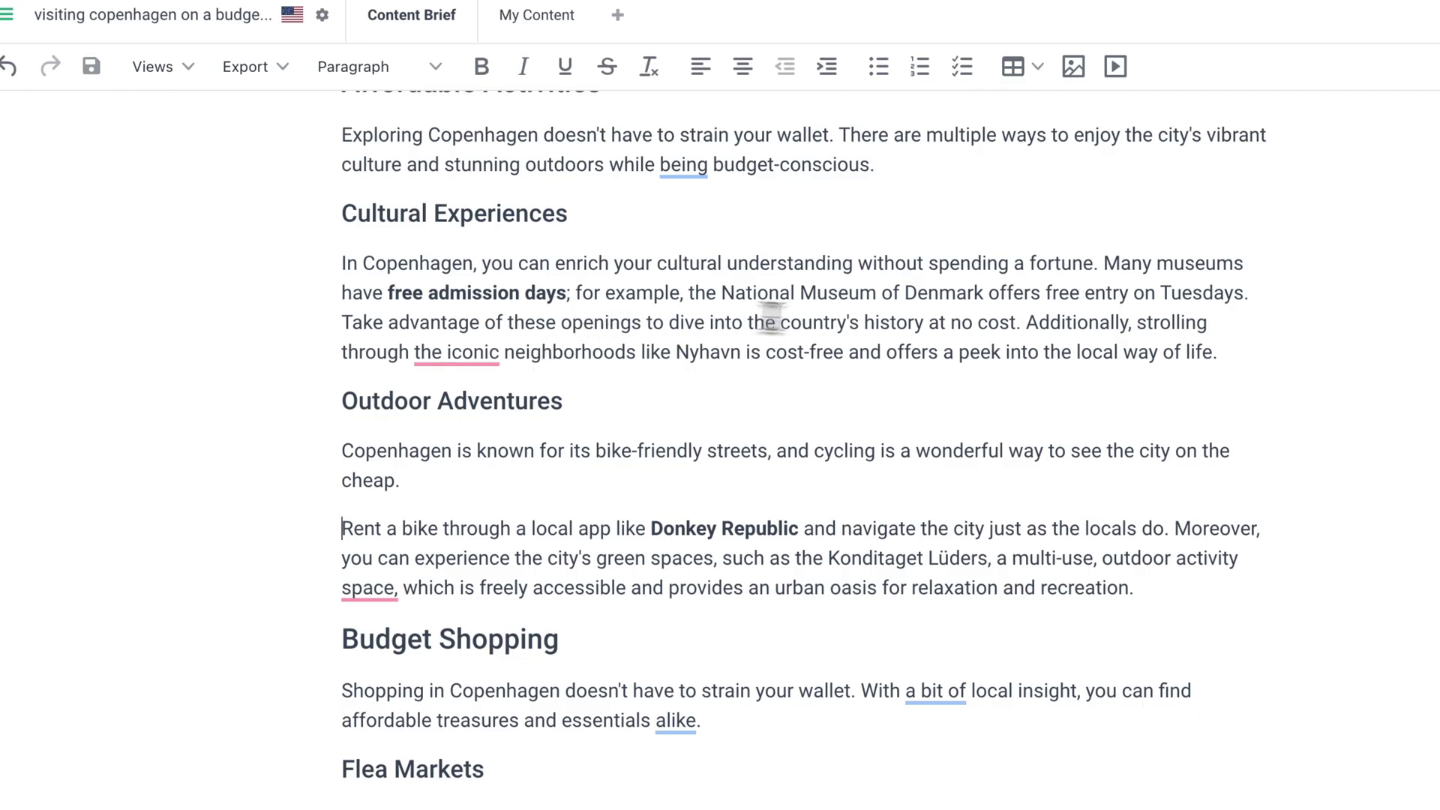